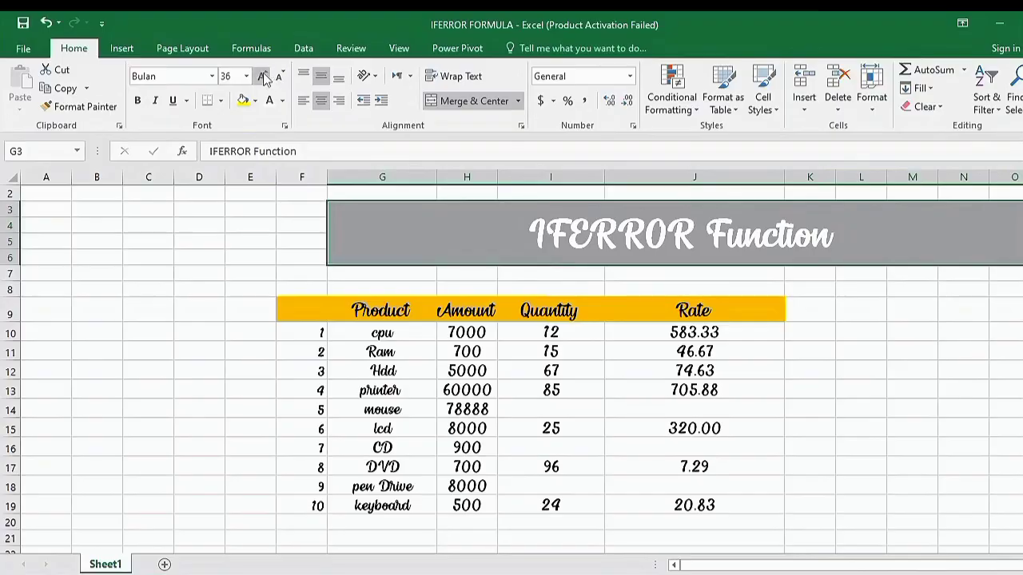
Step: Enlarge the font of the IFERROR Function title by one preset size above 36
click(262, 76)
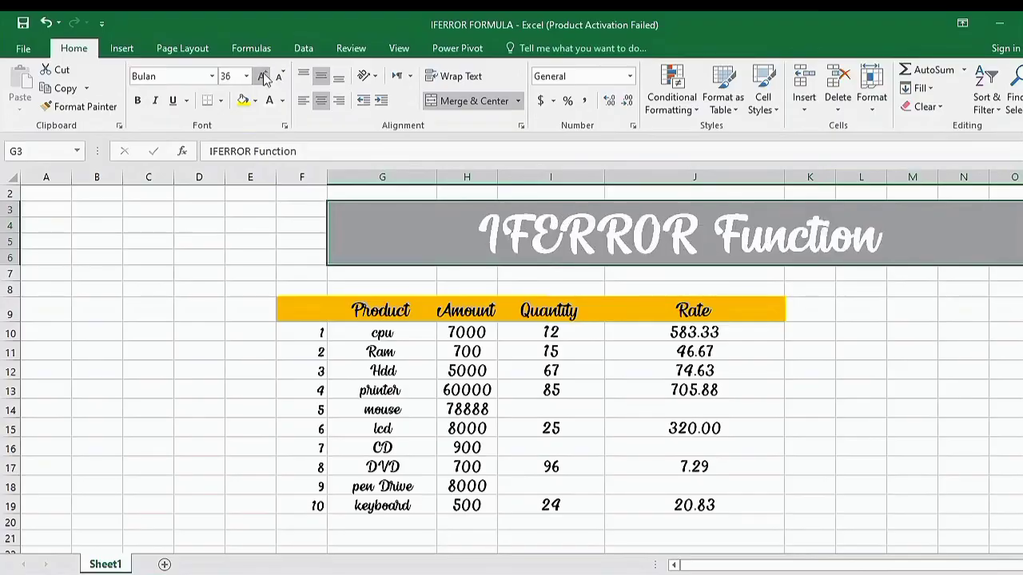
click(262, 76)
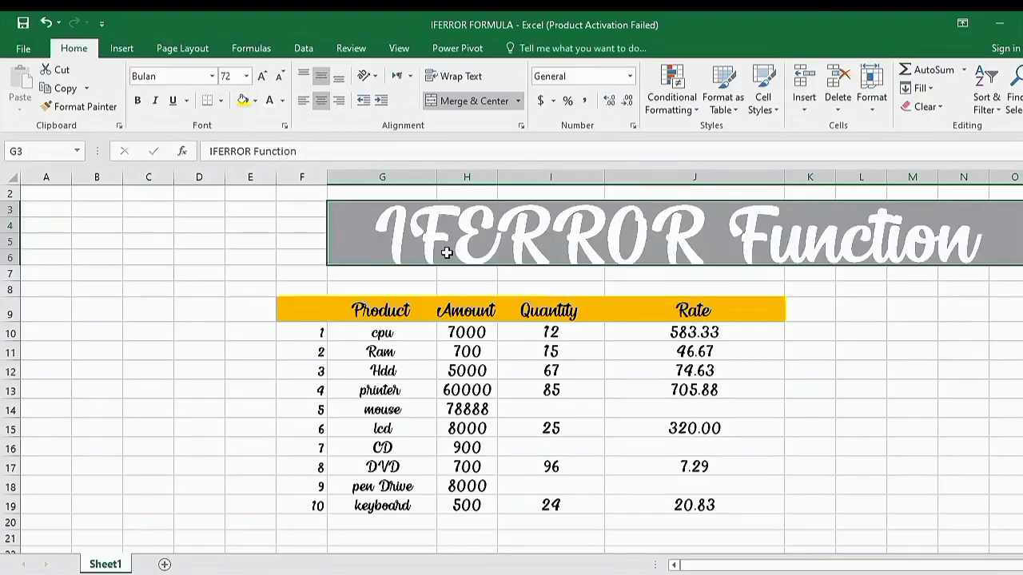
click(279, 76)
click(382, 368)
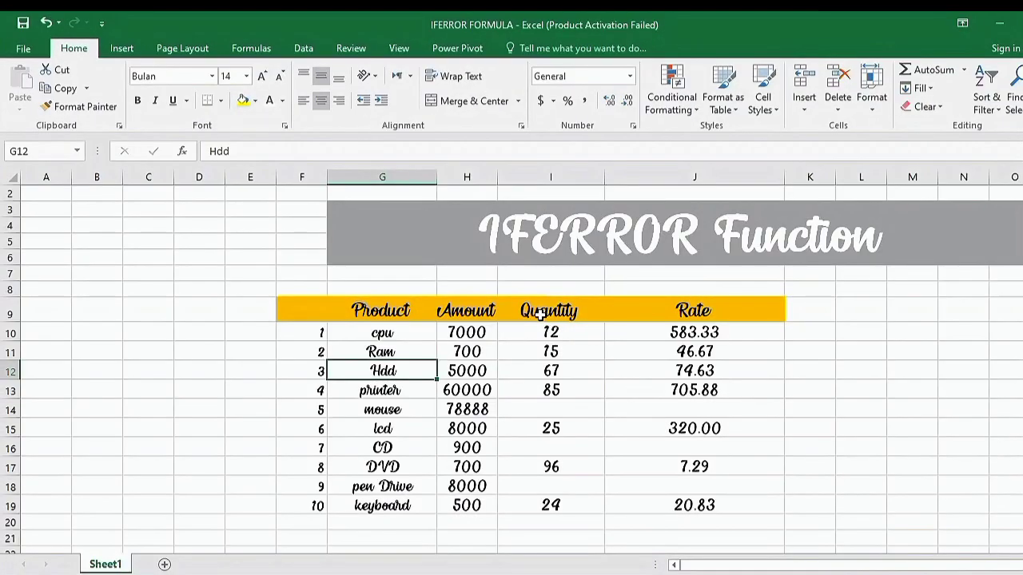
Step: Clear the existing Rate values from J10:J19
click(527, 365)
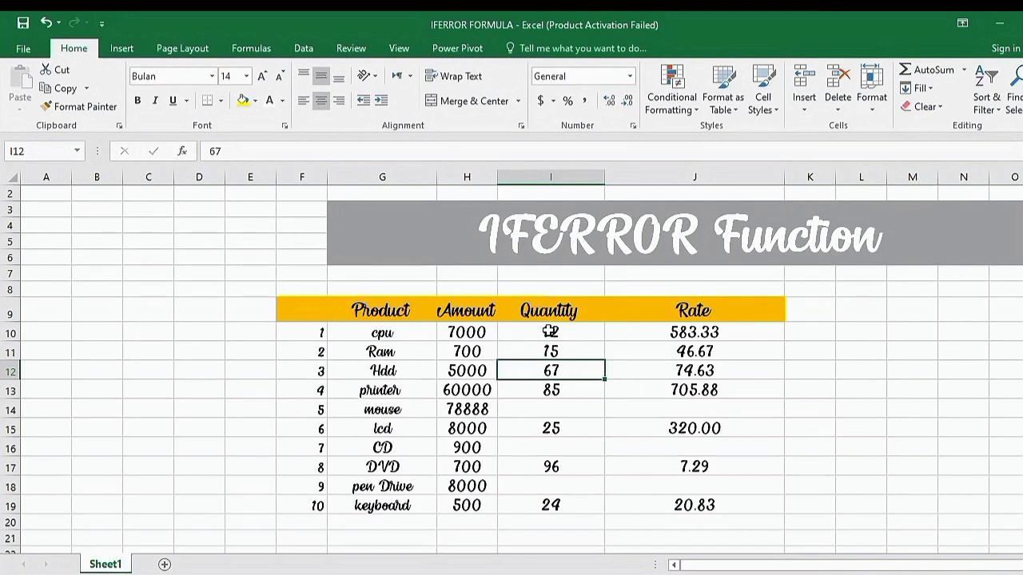
drag(708, 334, 706, 500)
key(Delete)
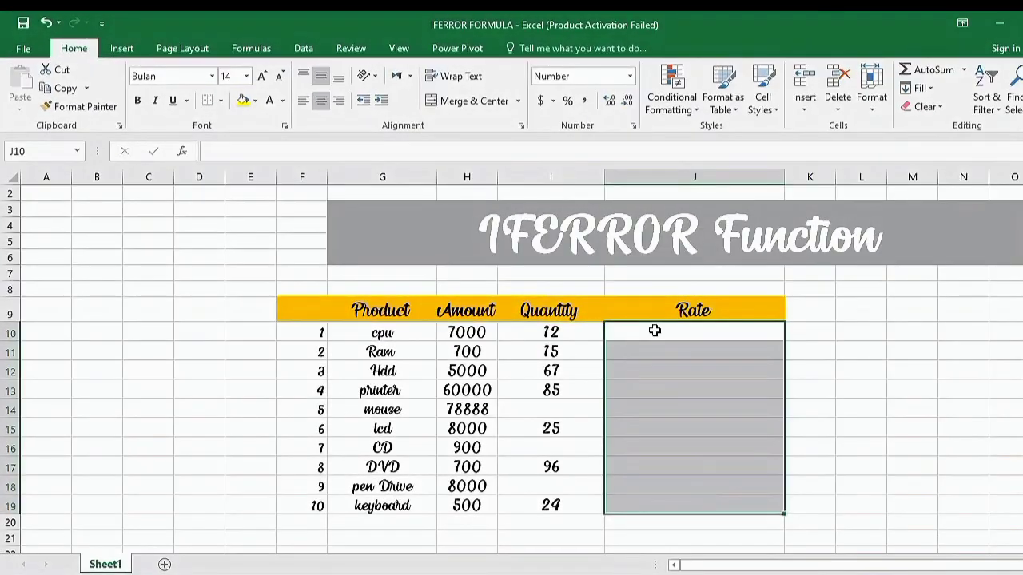
Step: Enter the formula =H10/I10 in J10 to divide the cpu's Amount by its Quantity
click(654, 330)
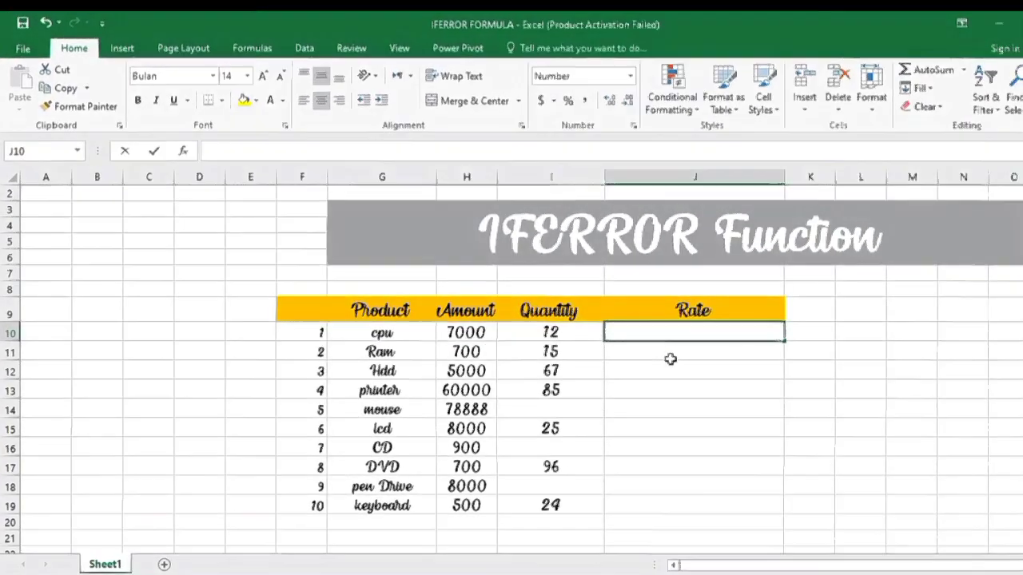
text(=)
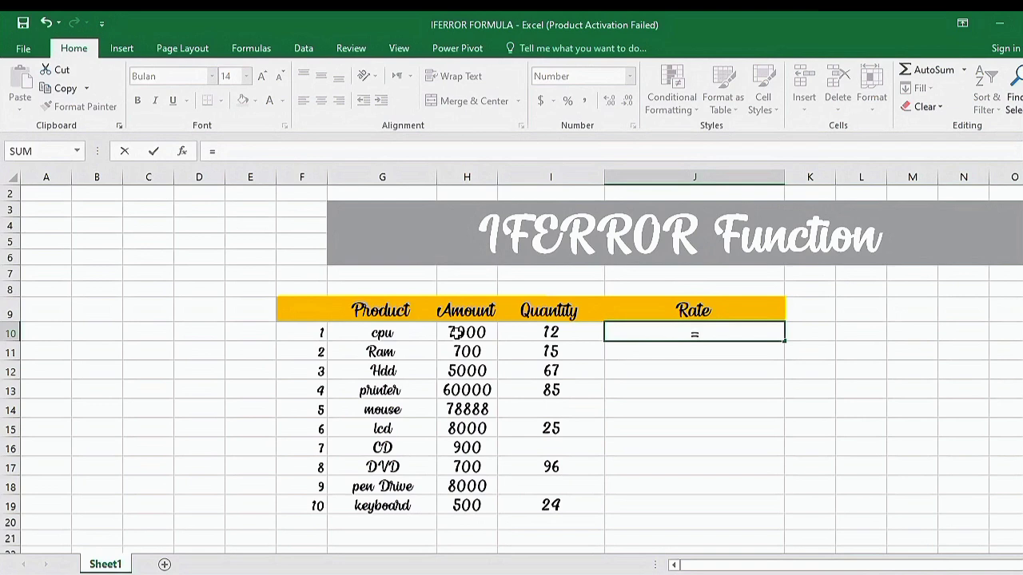
click(456, 333)
text(/)
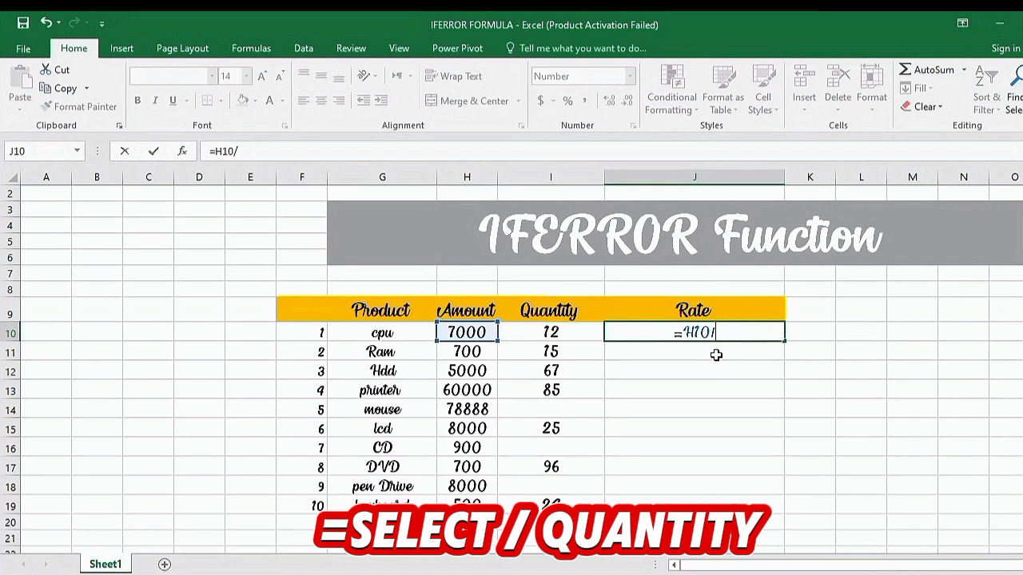
click(555, 330)
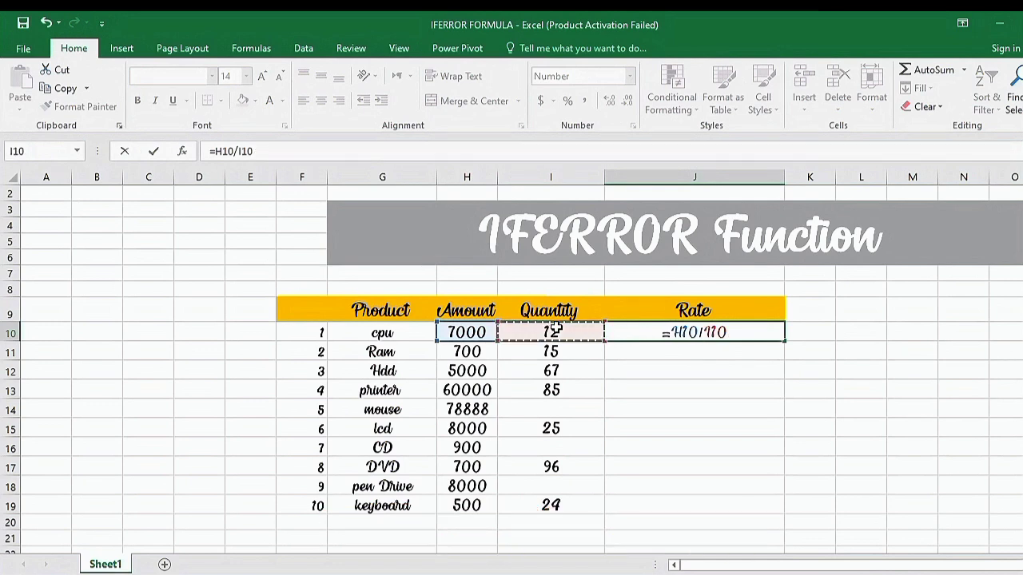
key(Return)
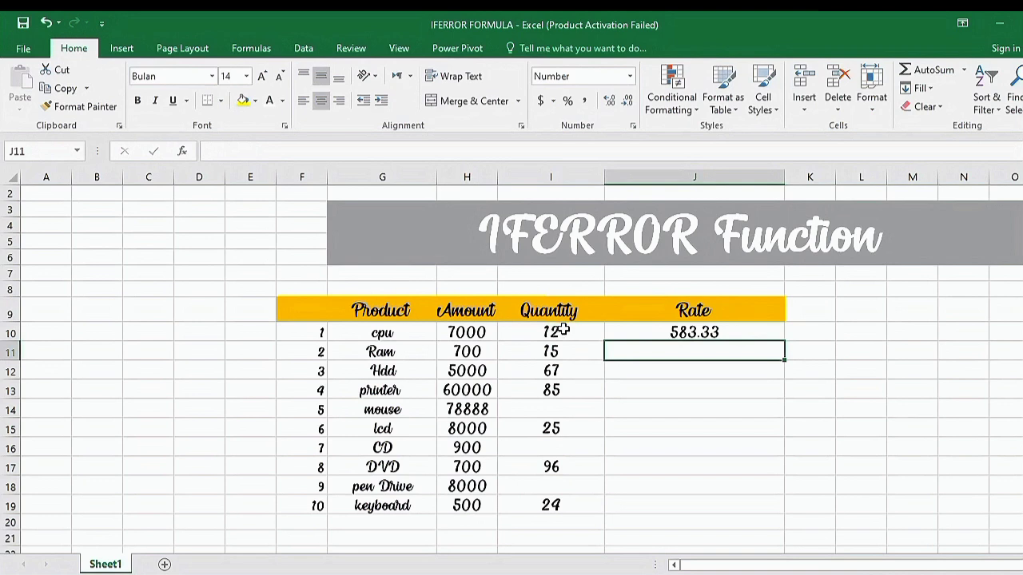
Step: Fill the Rate formula from J10 down through J20 and inspect cells J14, J16, J18 and J20
click(747, 328)
drag(783, 344, 767, 529)
click(804, 445)
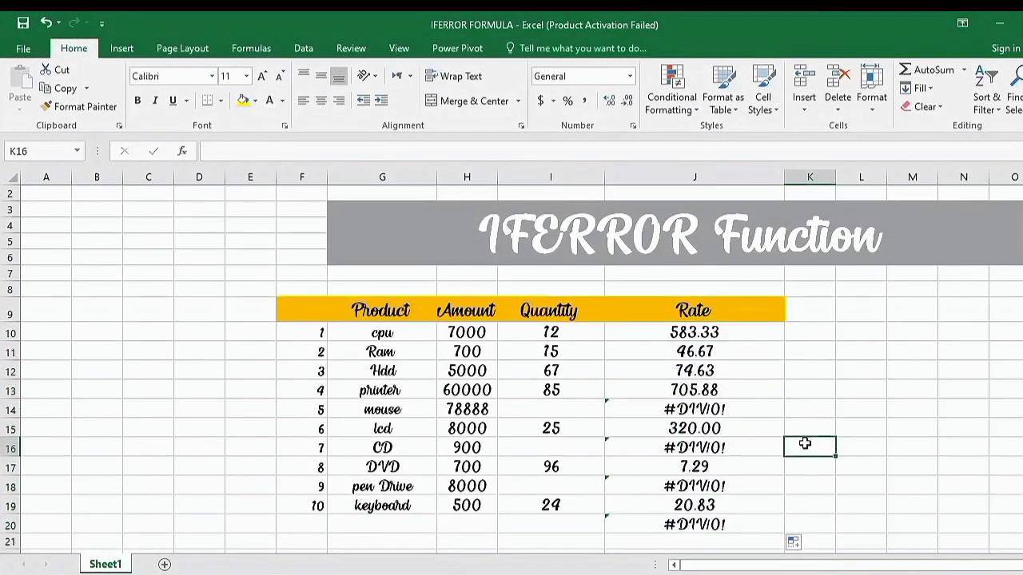
click(687, 447)
click(685, 416)
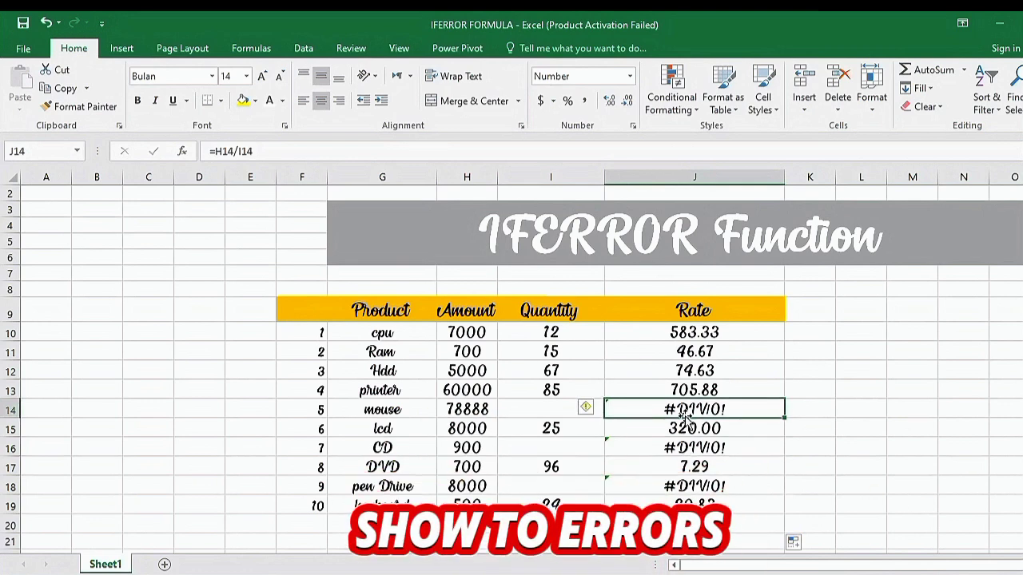
click(693, 482)
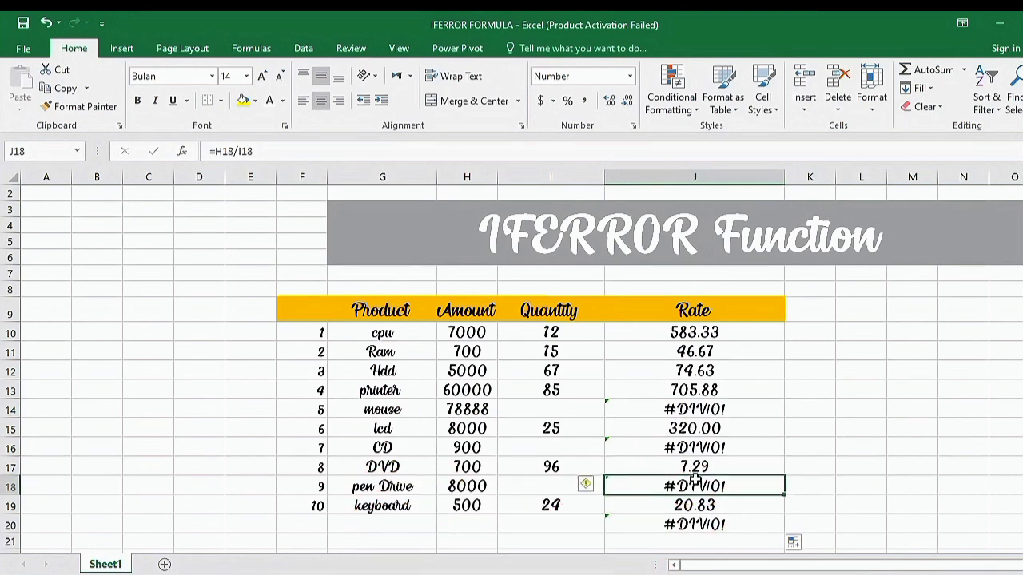
click(702, 524)
click(711, 404)
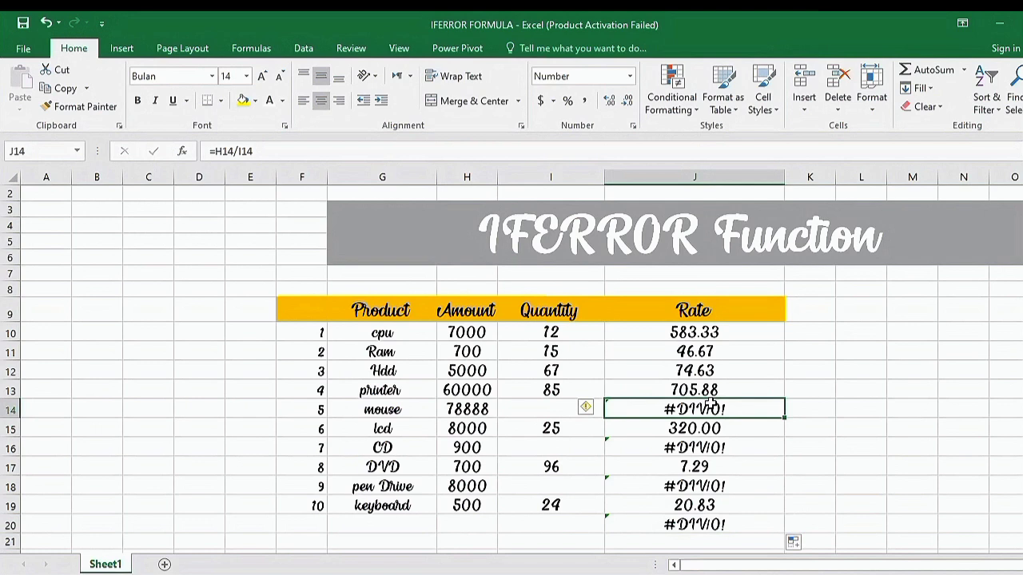
text(=)
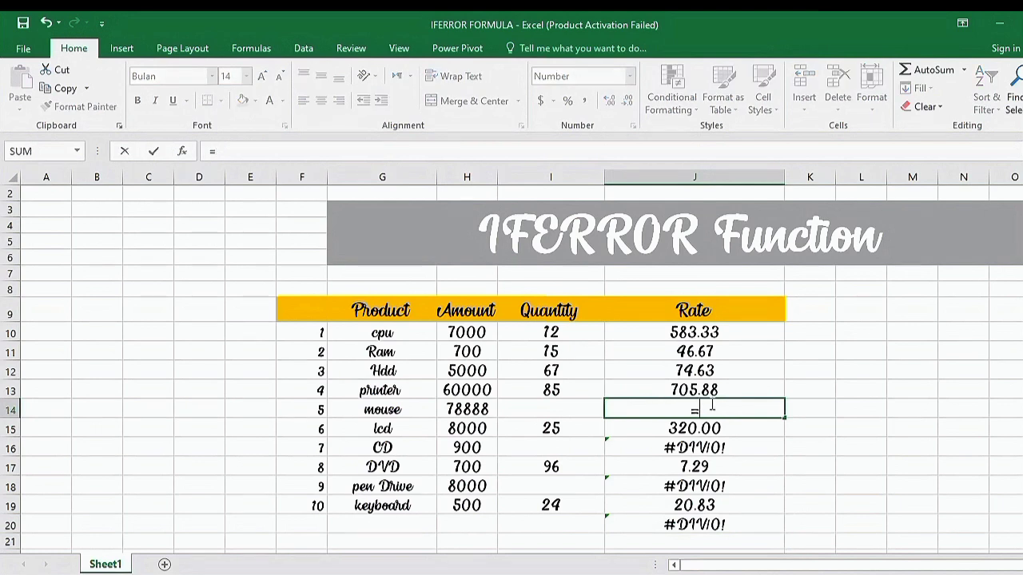
text(if)
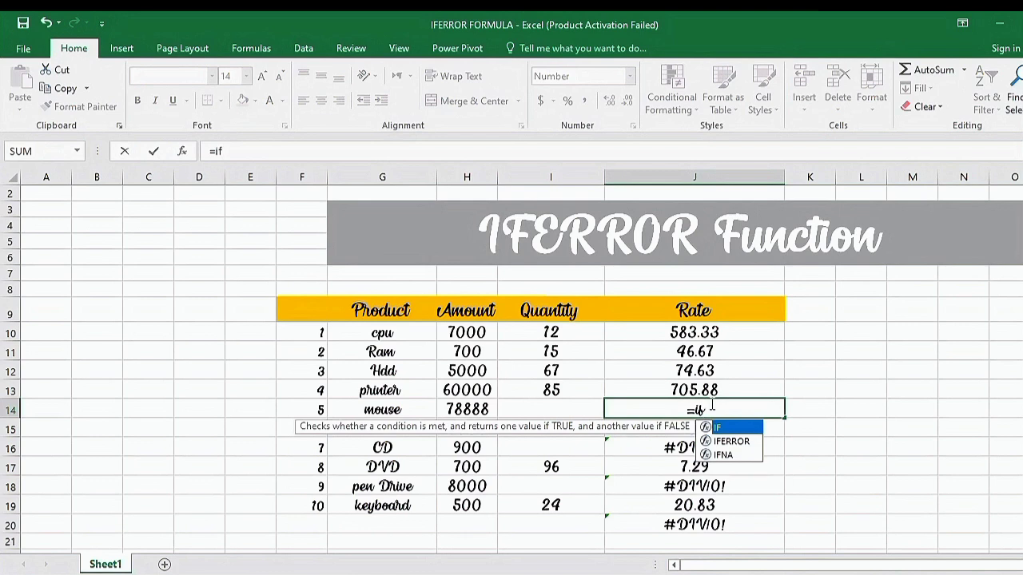
key(Escape)
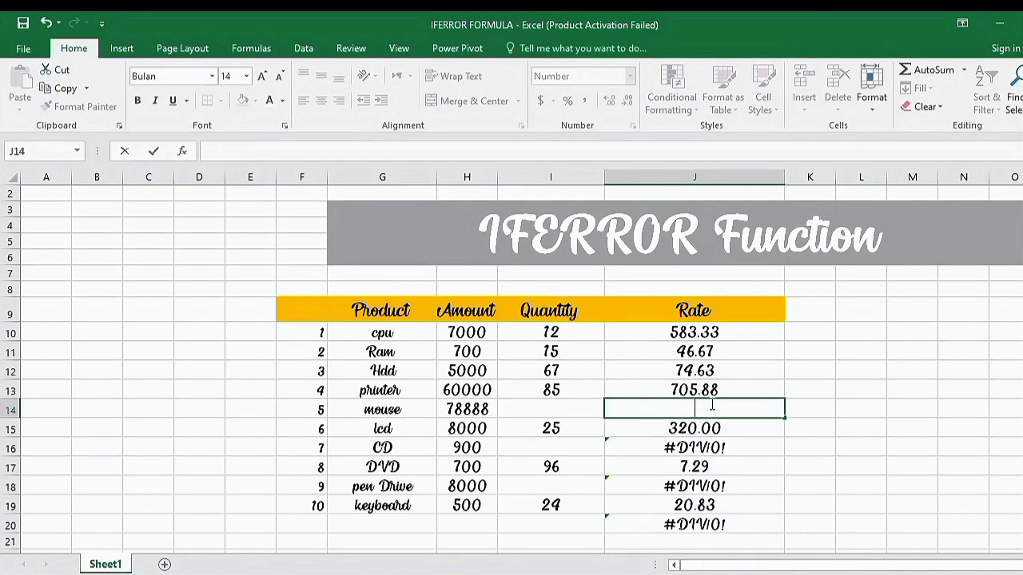
key(ctrl+z)
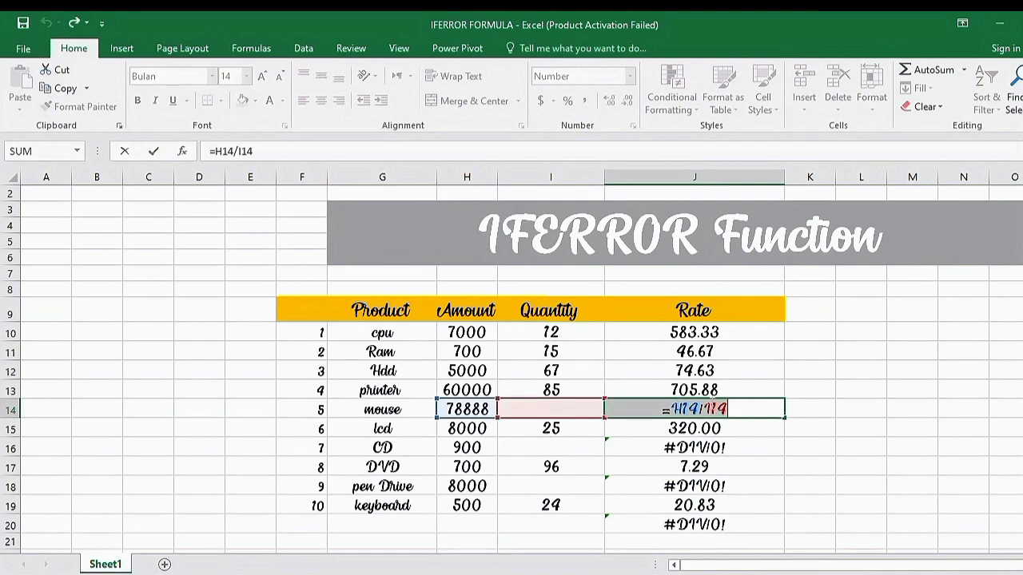
Step: Wrap the mouse row's Rate formula in J14 with IFERROR and a dash fallback, as =IFERROR(H14/I14,"-")
click(675, 410)
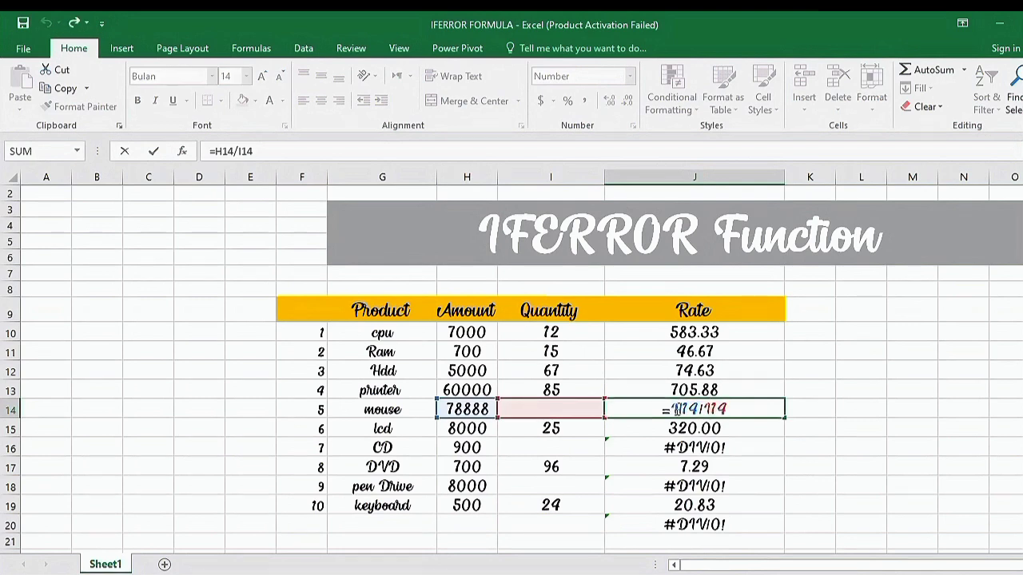
text(if)
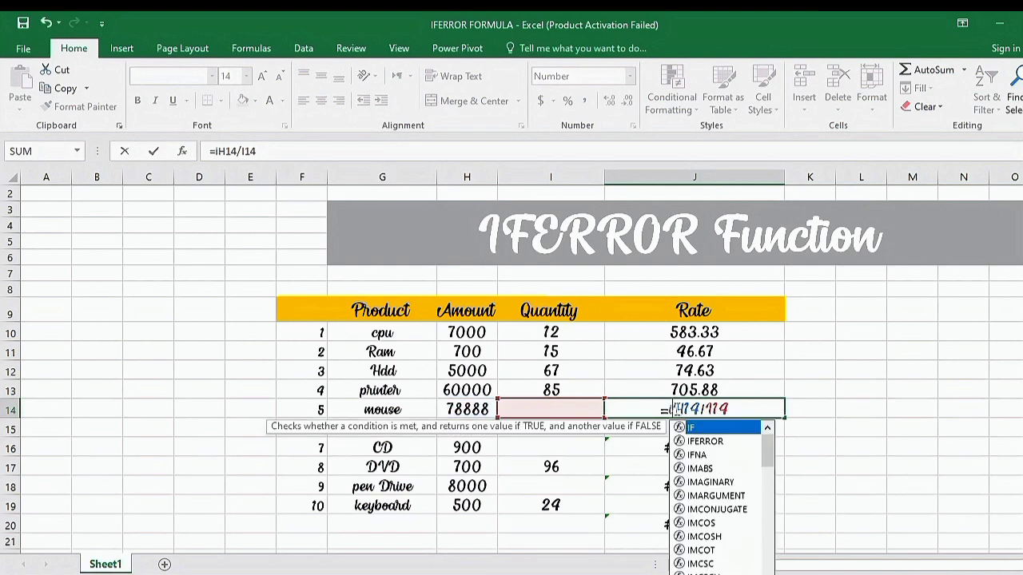
key(Down)
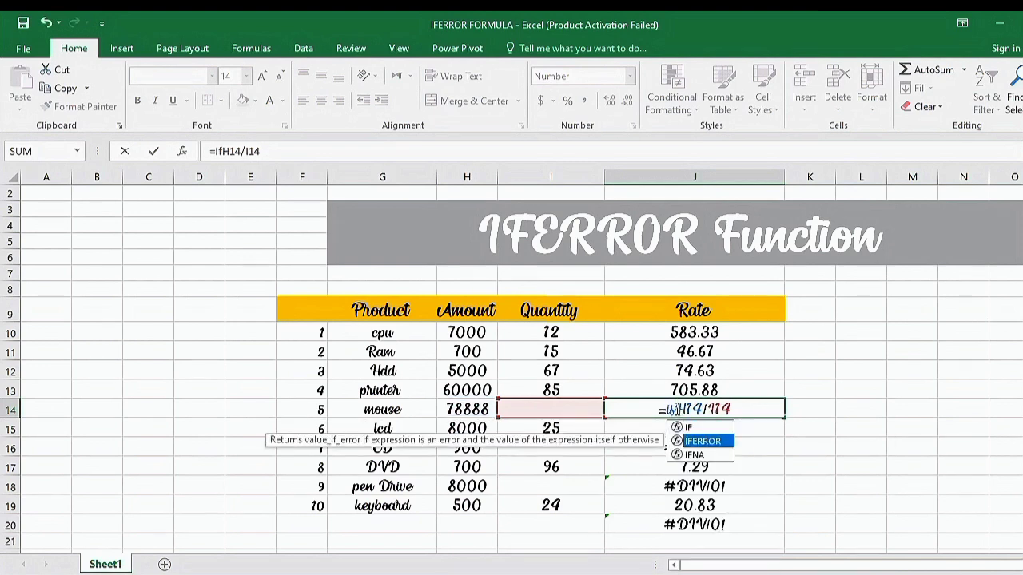
key(Tab)
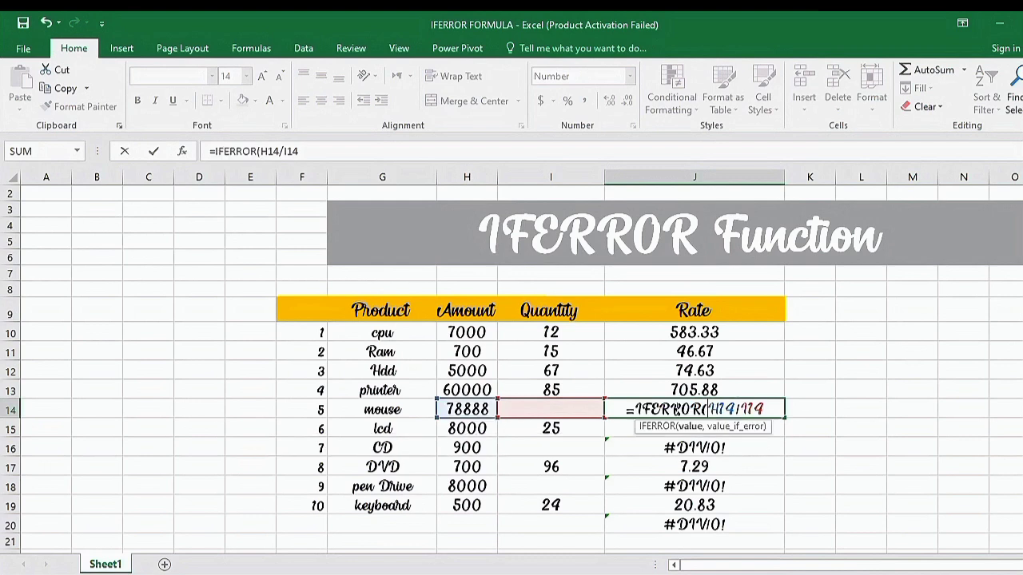
click(770, 408)
text(,)
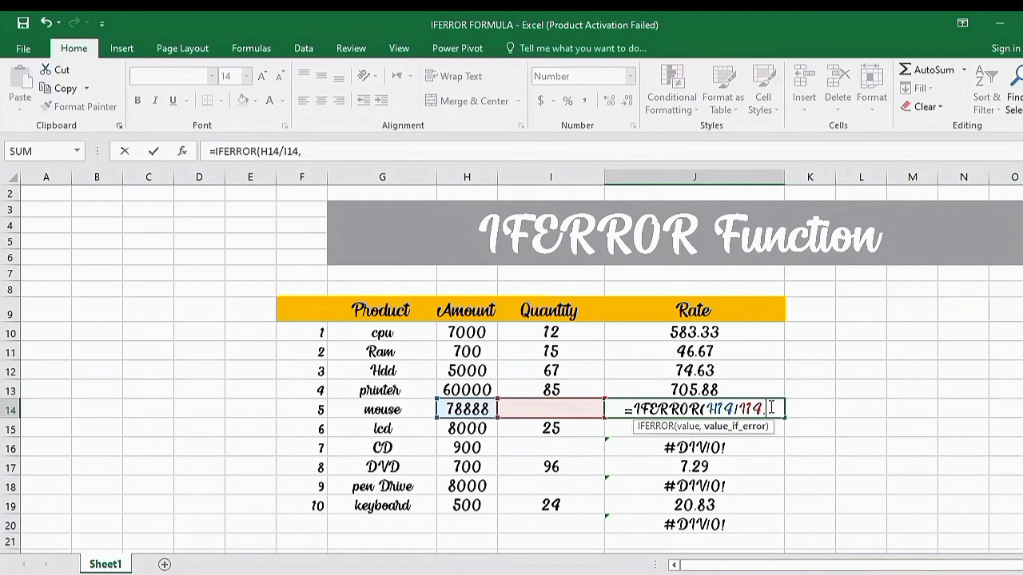
text(")
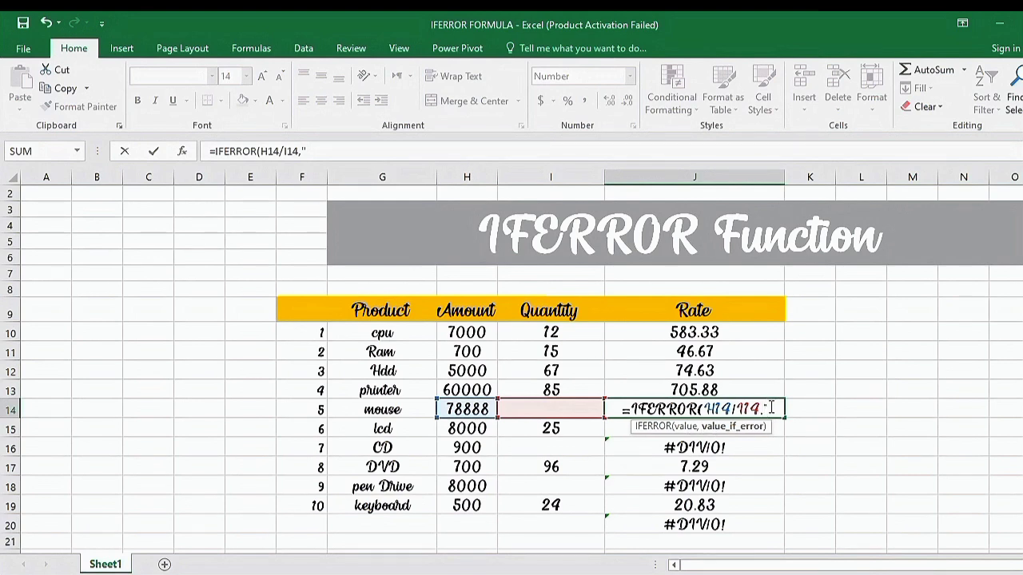
text(-)
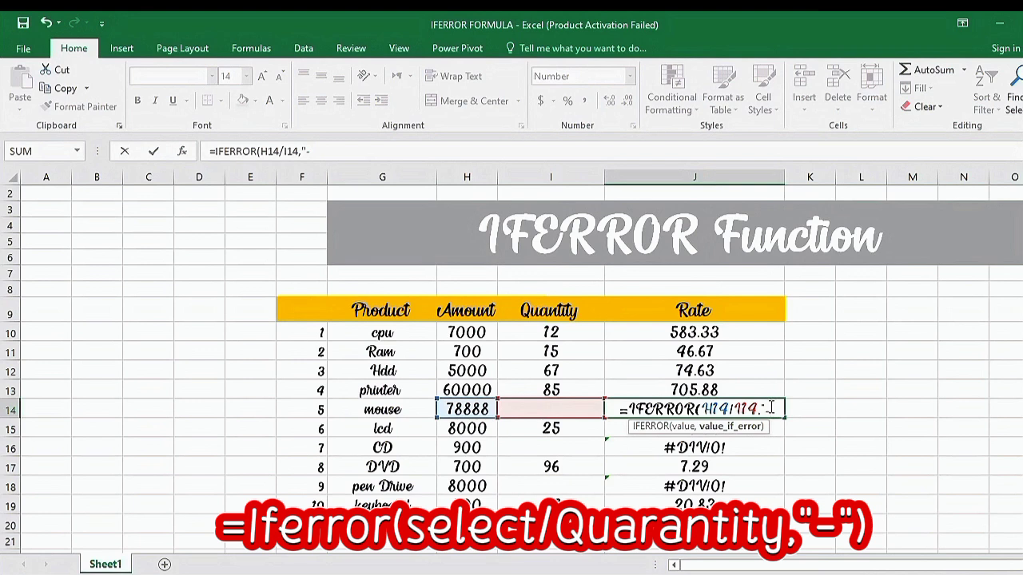
text(+)
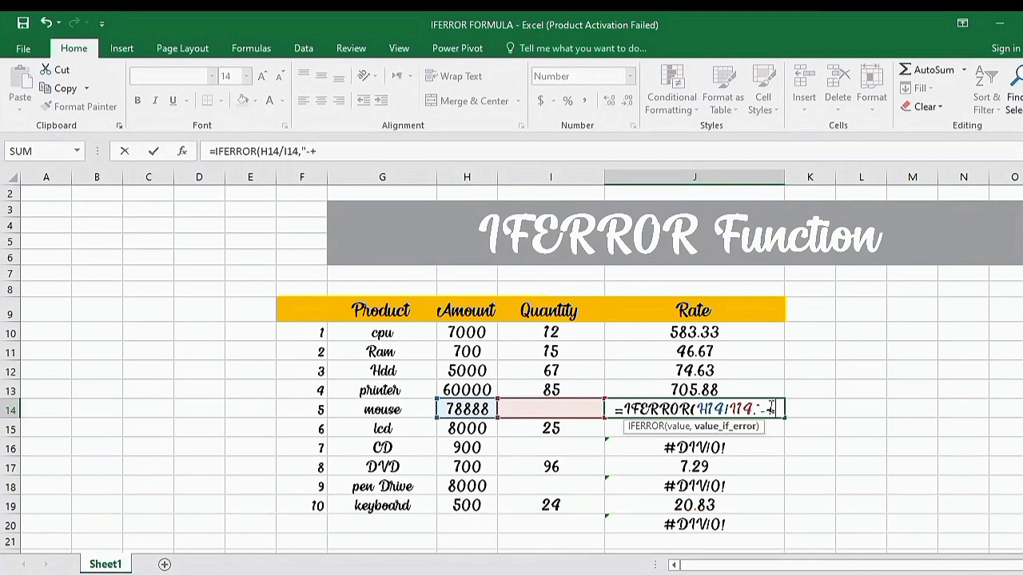
key(BackSpace)
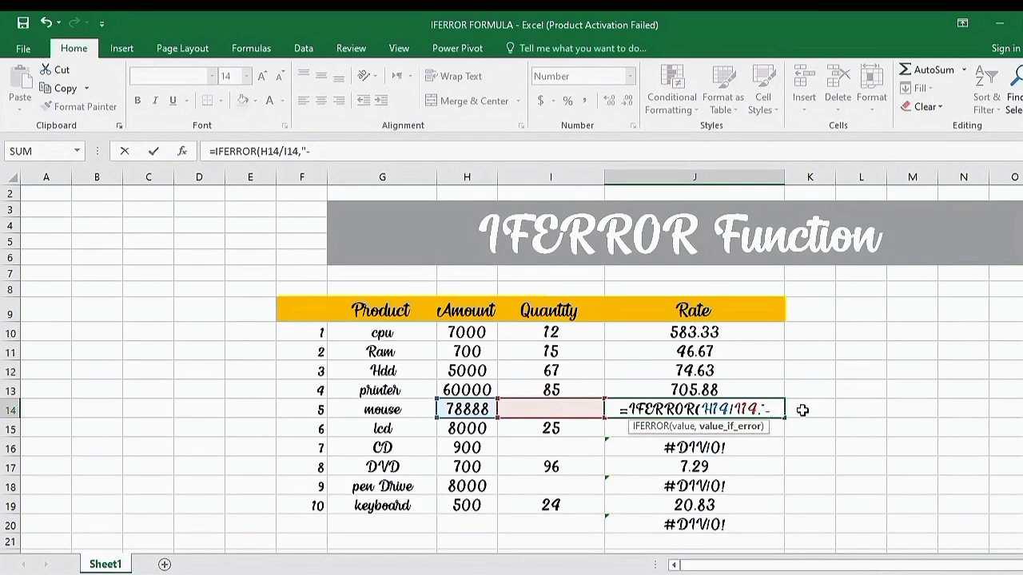
text(")
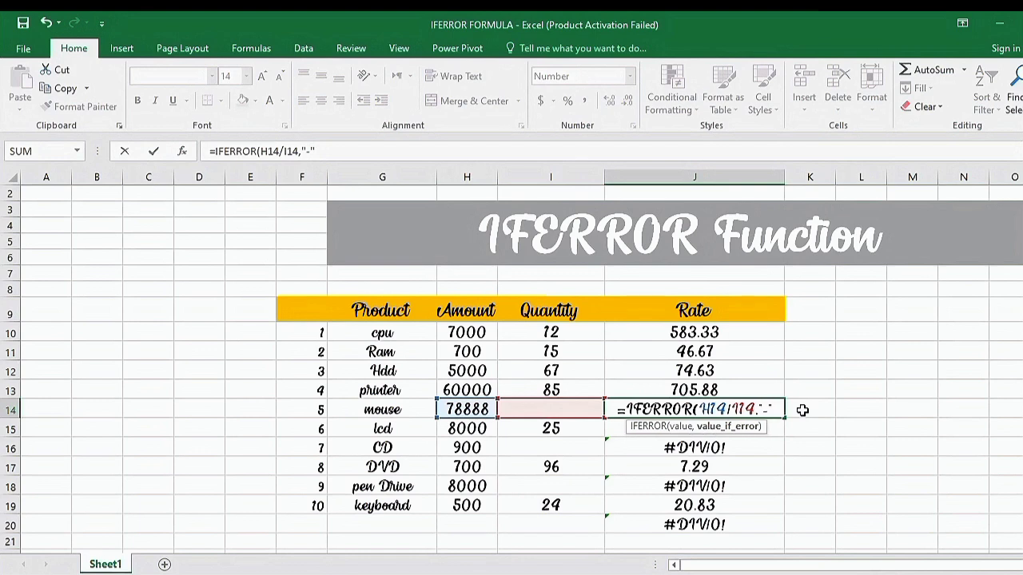
text())
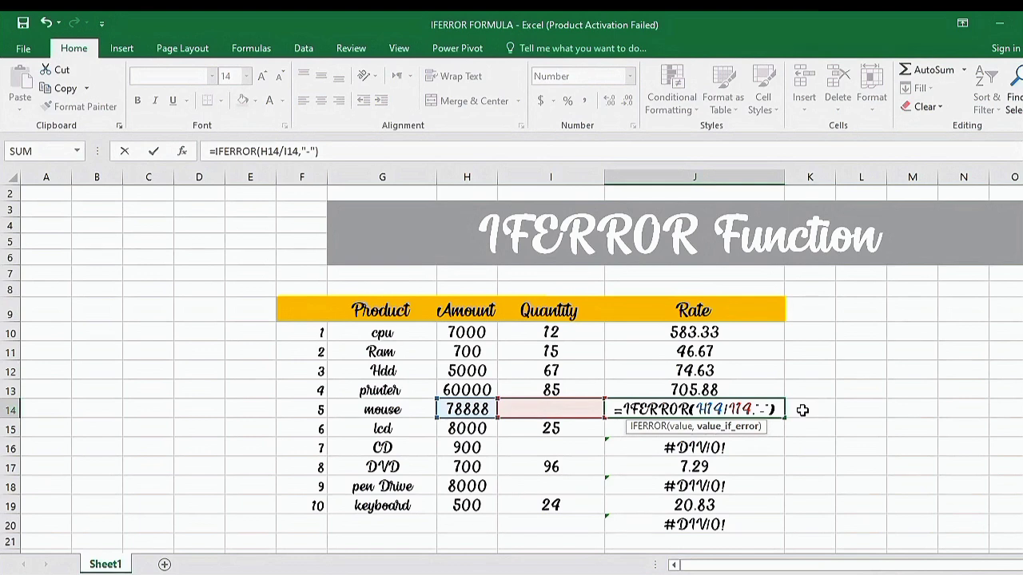
key(Return)
Step: Fill the IFERROR formula from J14 down through J20 in the Rate column
click(746, 406)
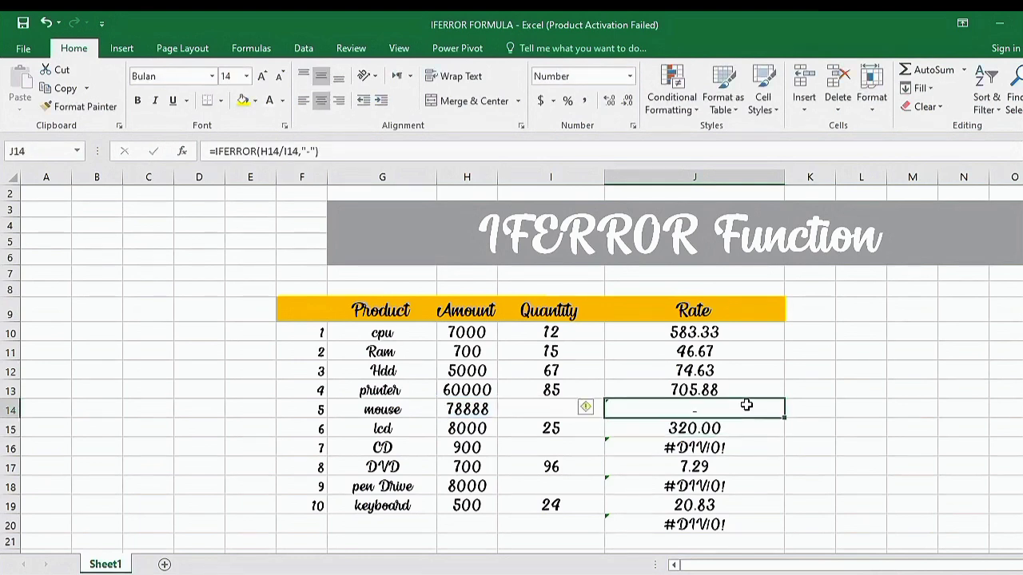
click(695, 479)
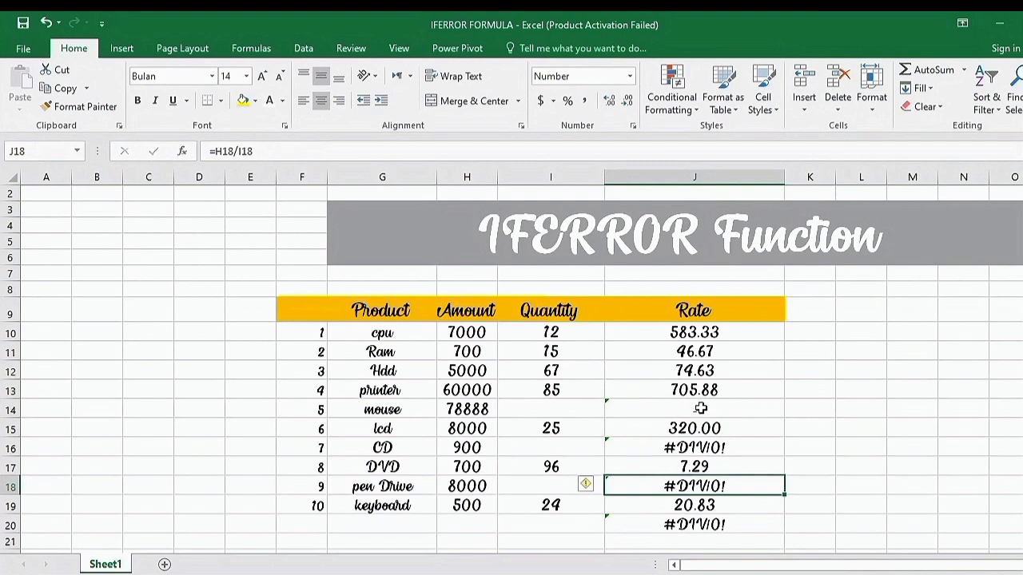
click(735, 329)
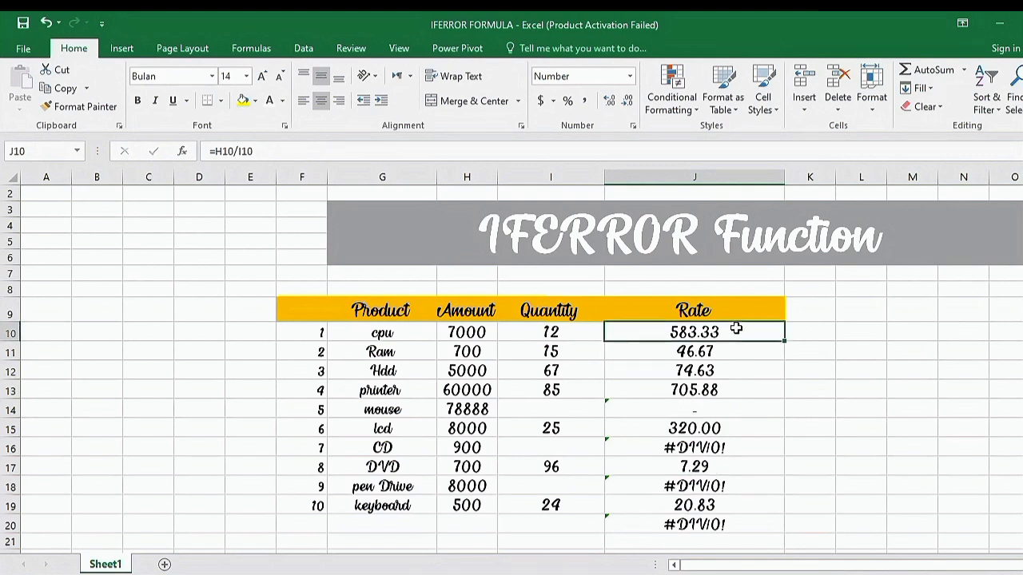
click(772, 401)
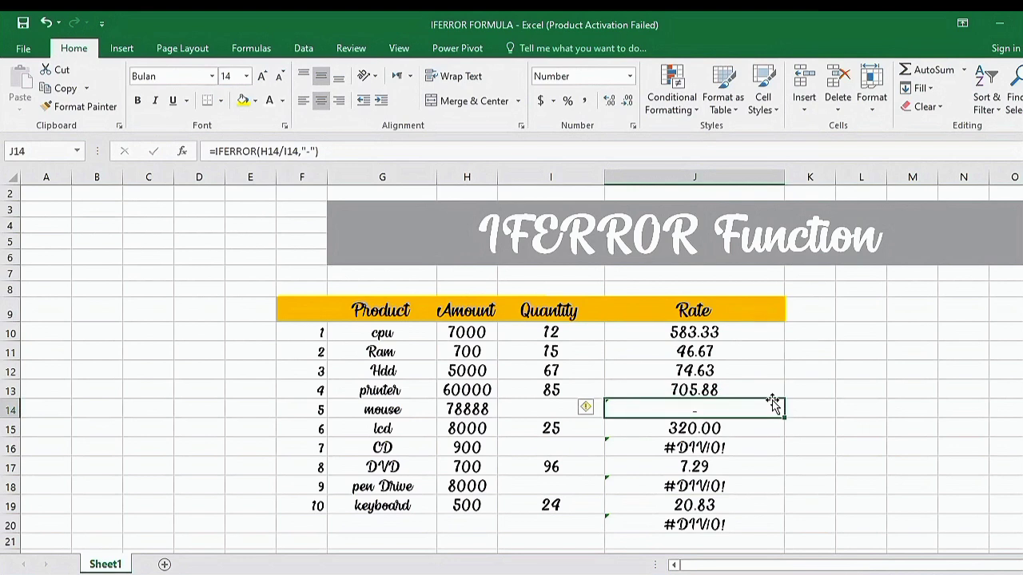
drag(784, 418, 779, 531)
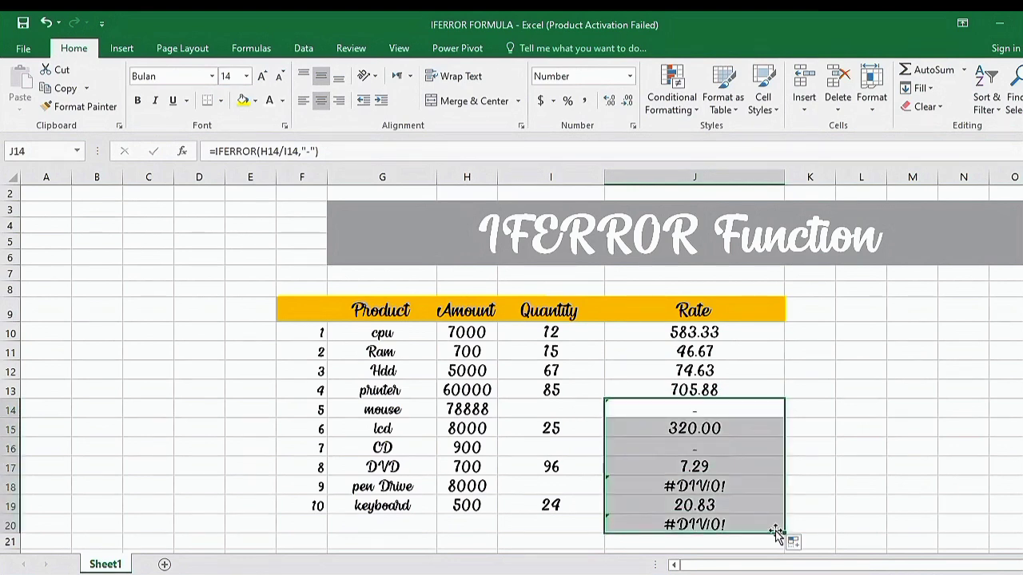
click(799, 453)
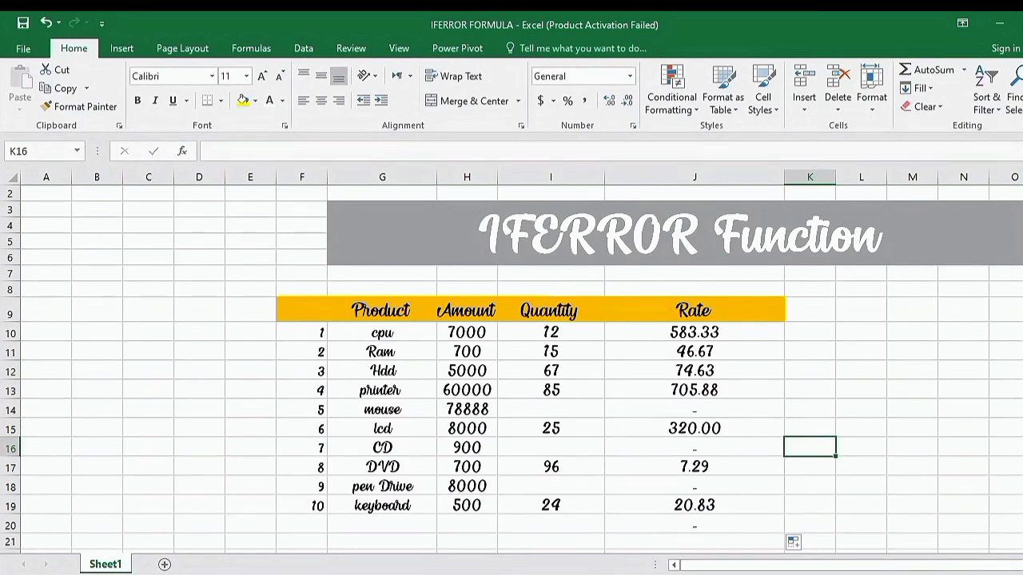
Step: Open the mouse row's Rate cell J14 for editing and clear its existing IFERROR formula
scroll(511, 359, up, 4)
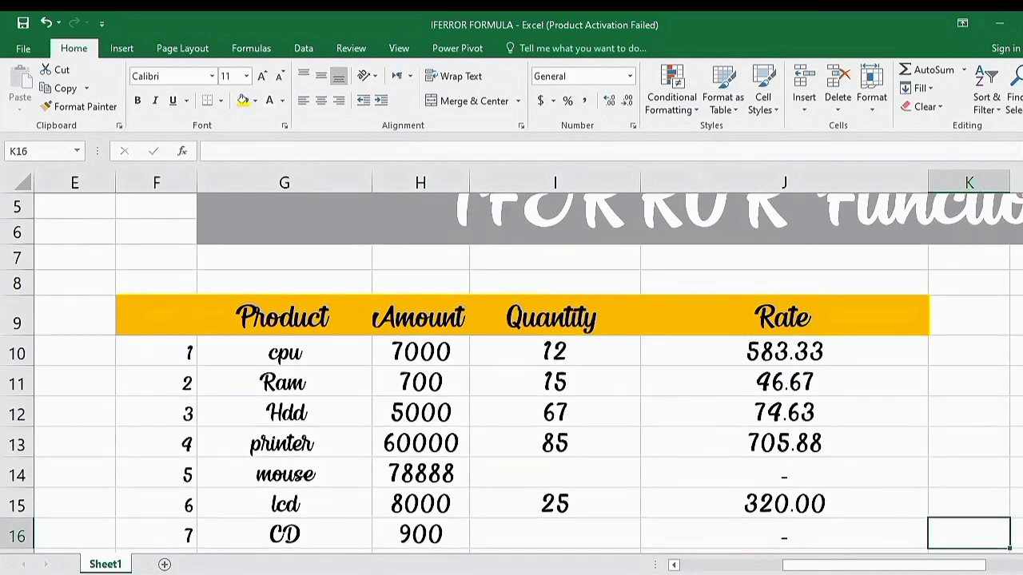
scroll(719, 478, down, 2)
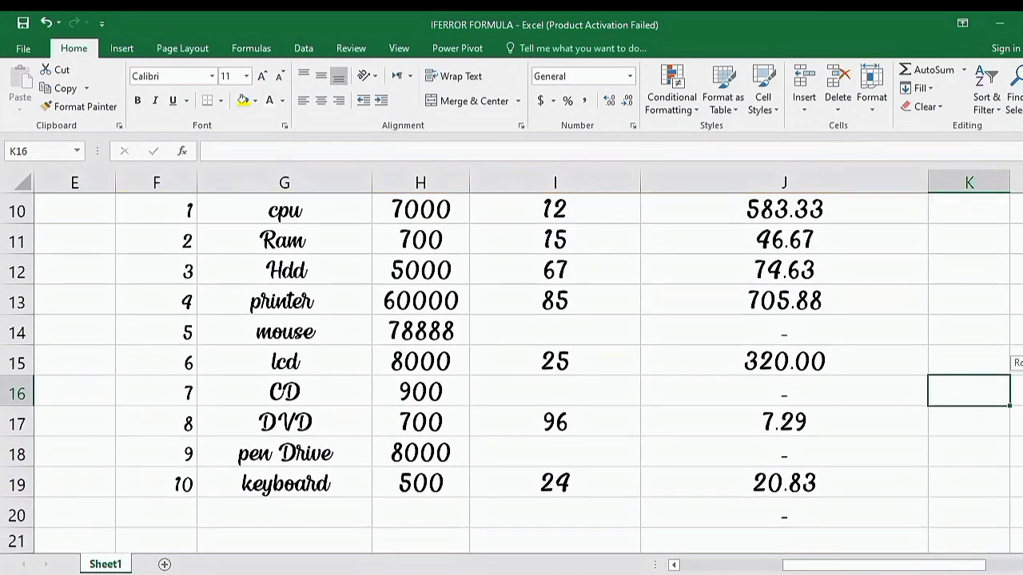
click(744, 329)
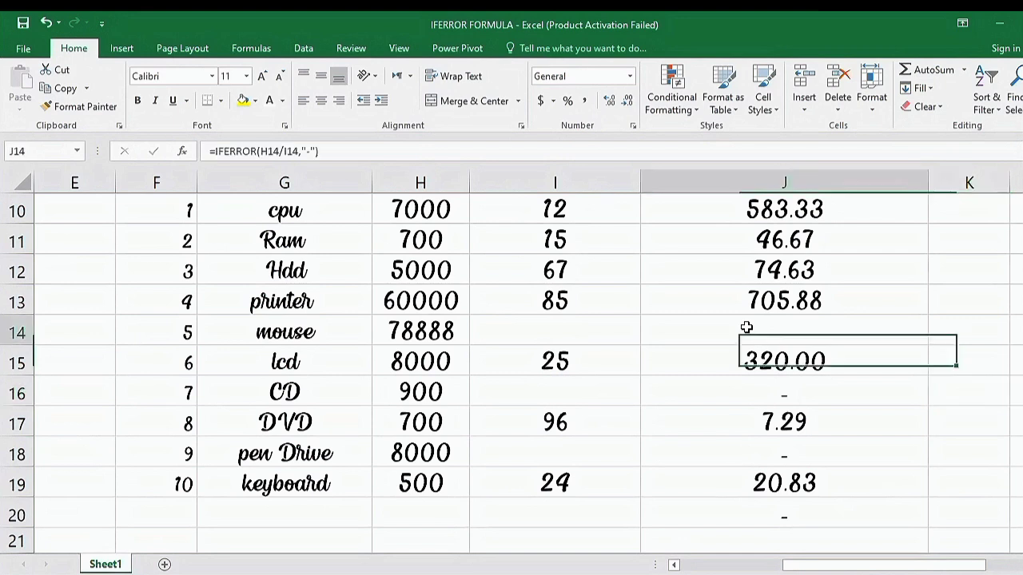
double_click(747, 329)
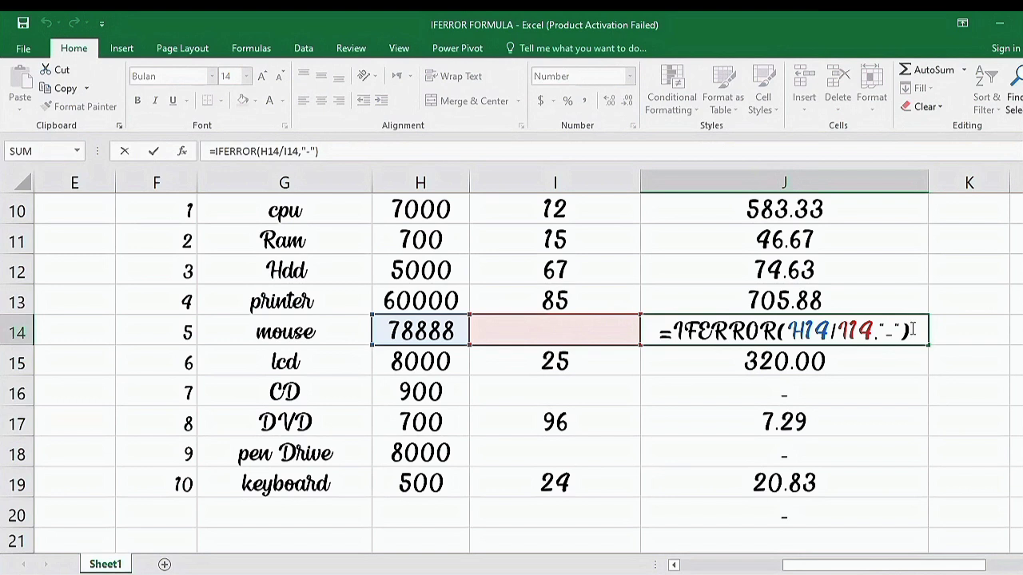
key(BackSpace)
key(BackSpace)
key(BackSpace)
key(BackSpace)
key(BackSpace)
key(BackSpace)
key(BackSpace)
key(BackSpace)
key(BackSpace)
key(BackSpace)
key(BackSpace)
key(BackSpace)
key(BackSpace)
key(BackSpace)
key(BackSpace)
key(BackSpace)
key(BackSpace)
key(BackSpace)
key(BackSpace)
key(BackSpace)
key(BackSpace)
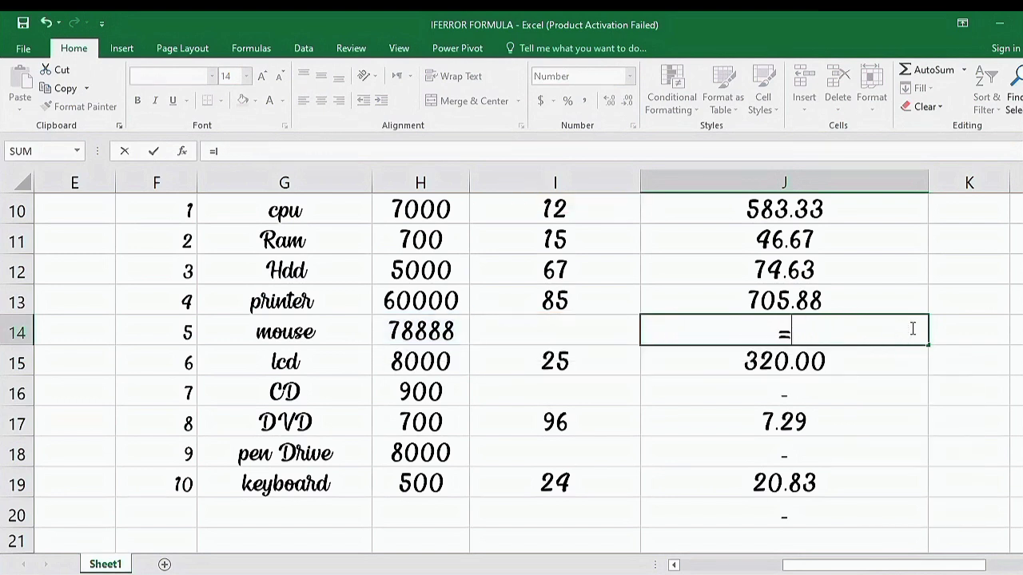
Step: Enter =IFERROR(H14/I14,"-") in J14 to divide the mouse's Amount by its Quantity with a dash fallback
text(=if)
key(Down)
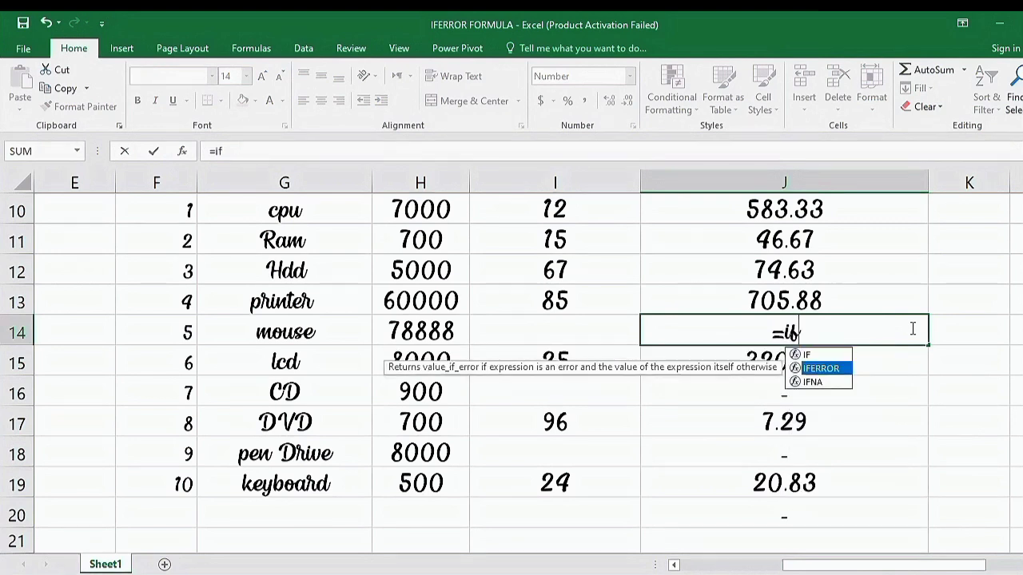
key(Tab)
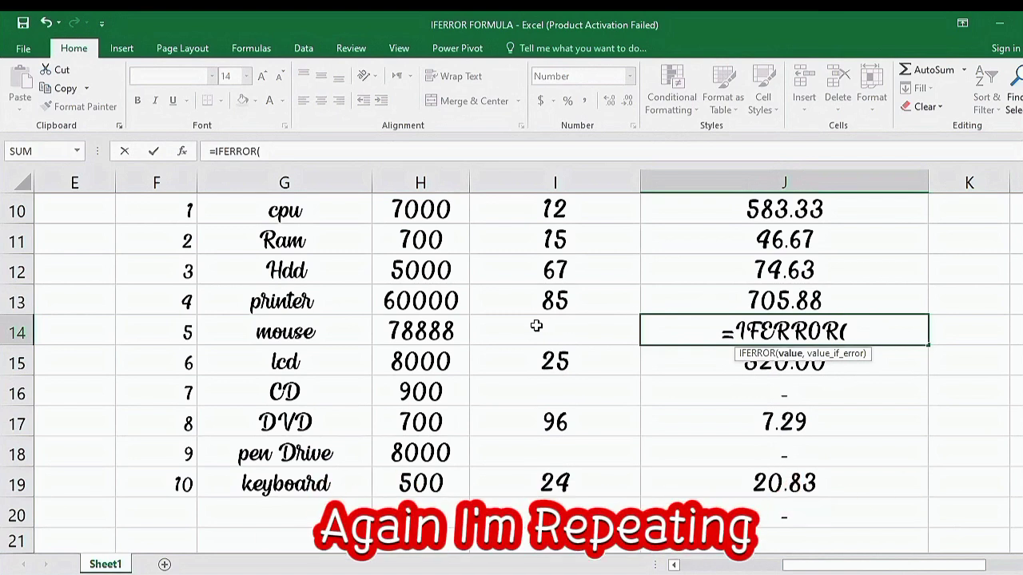
click(451, 331)
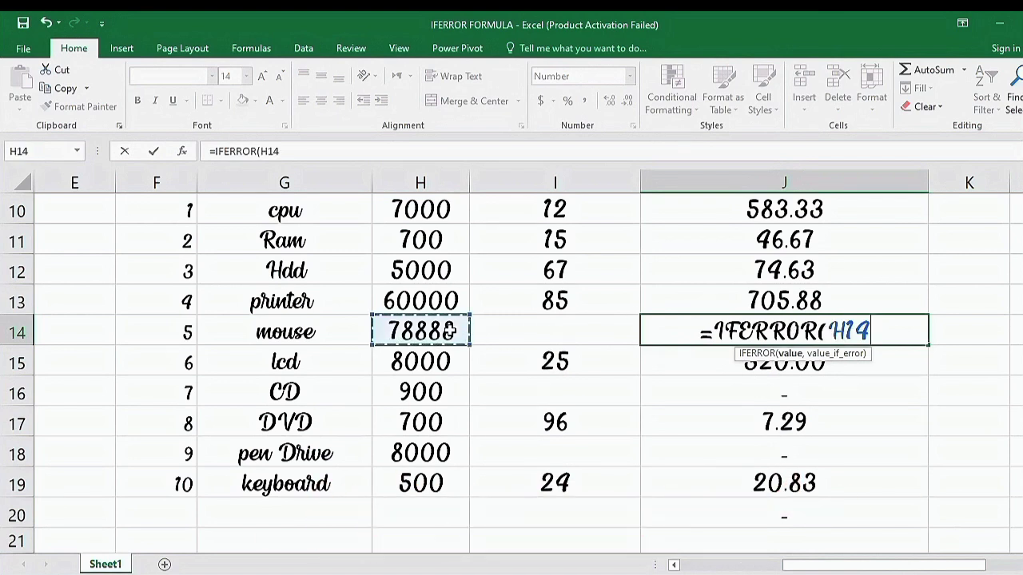
text(/)
click(520, 325)
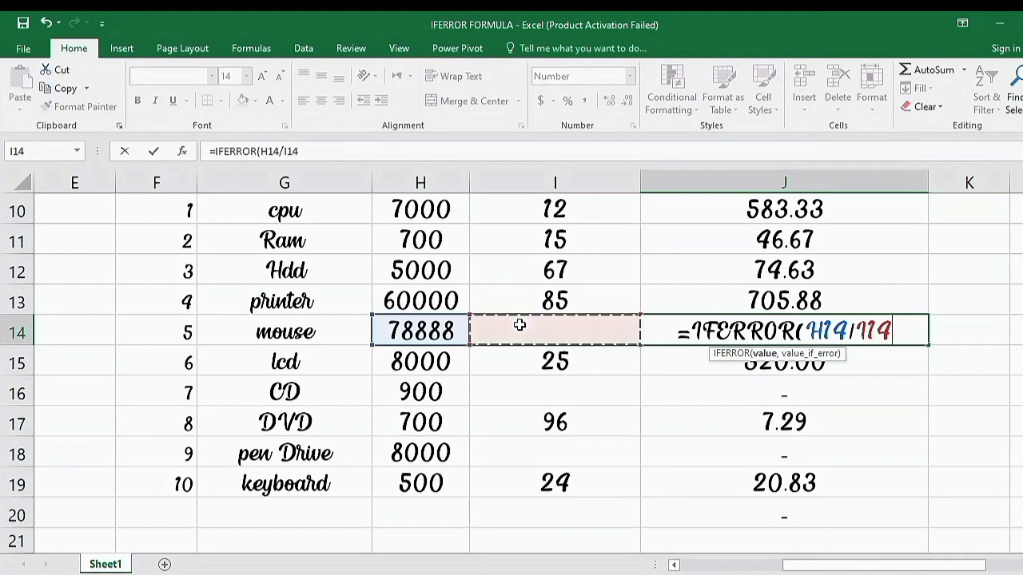
text(,)
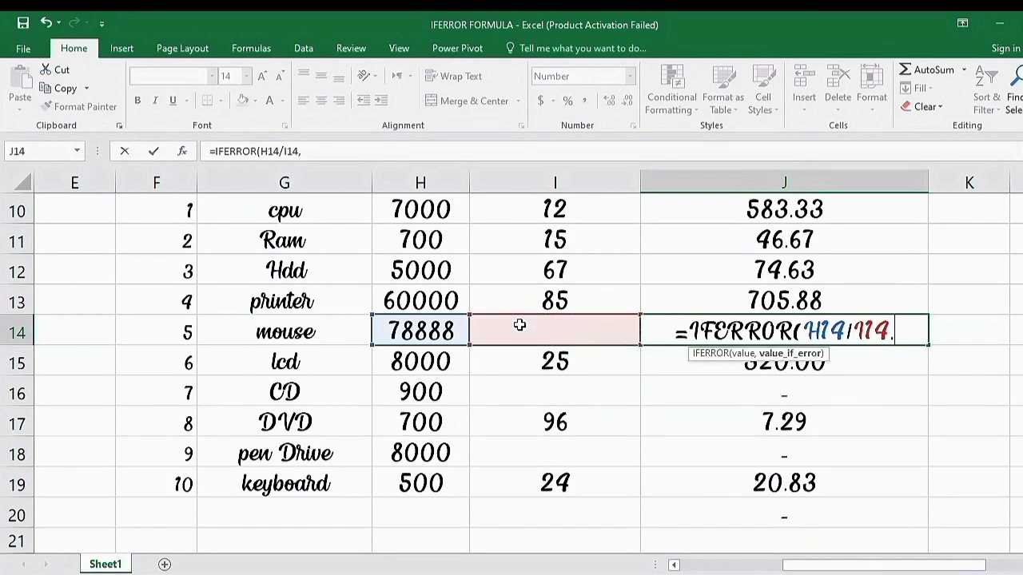
text(")
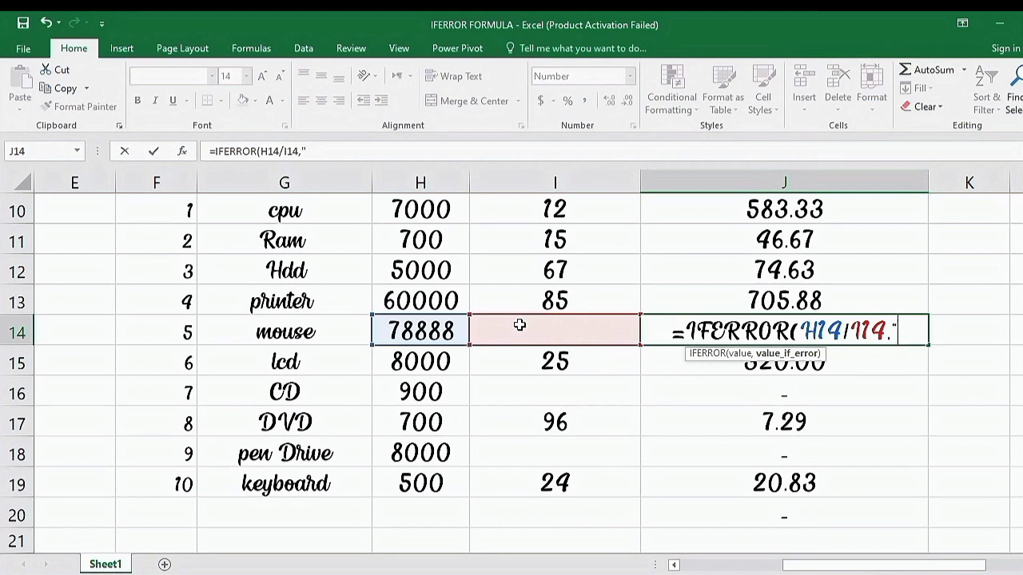
text(-)
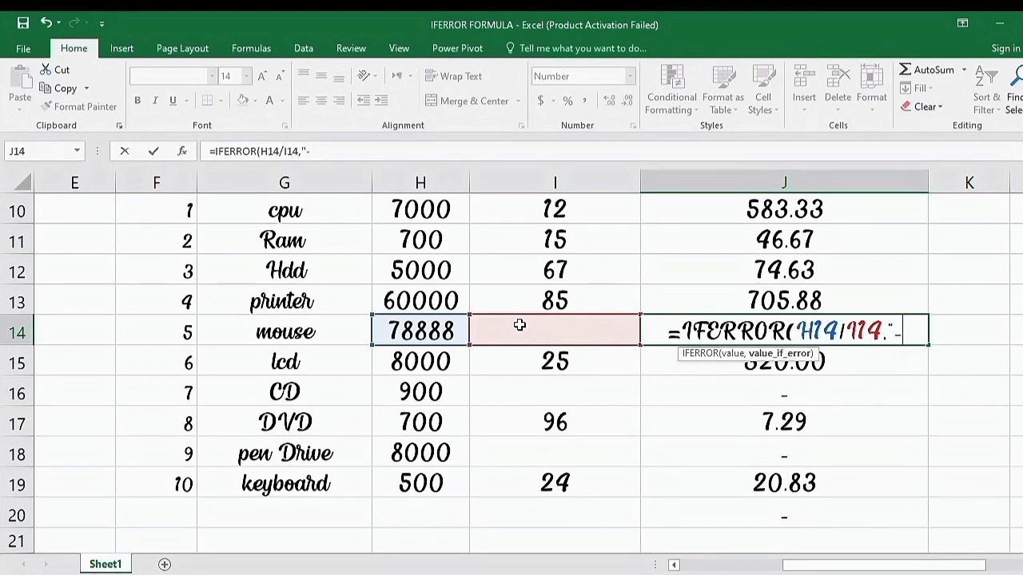
text("))
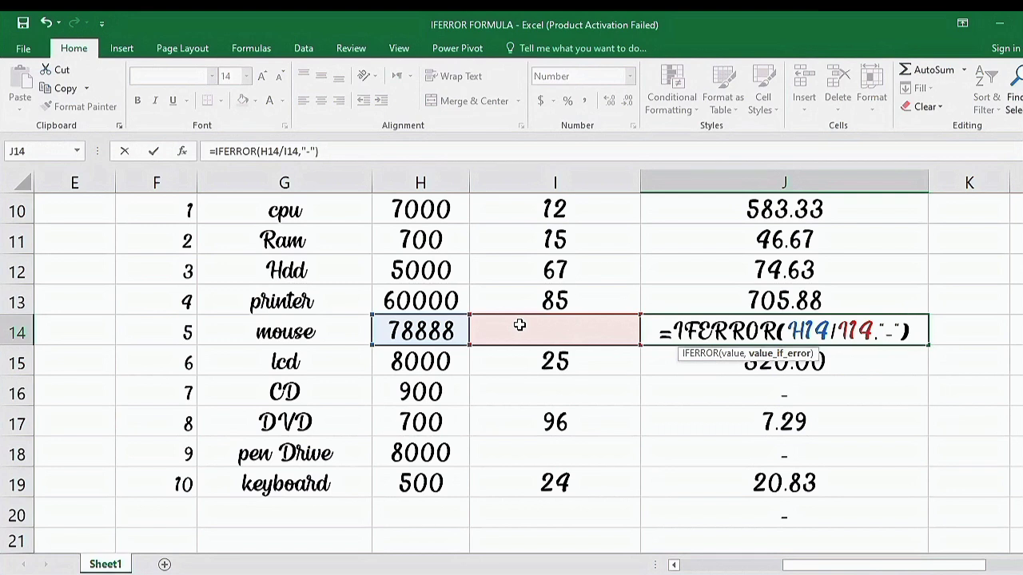
key(Return)
Step: Copy the IFERROR formula from J14 down the Rate column through J20
click(718, 332)
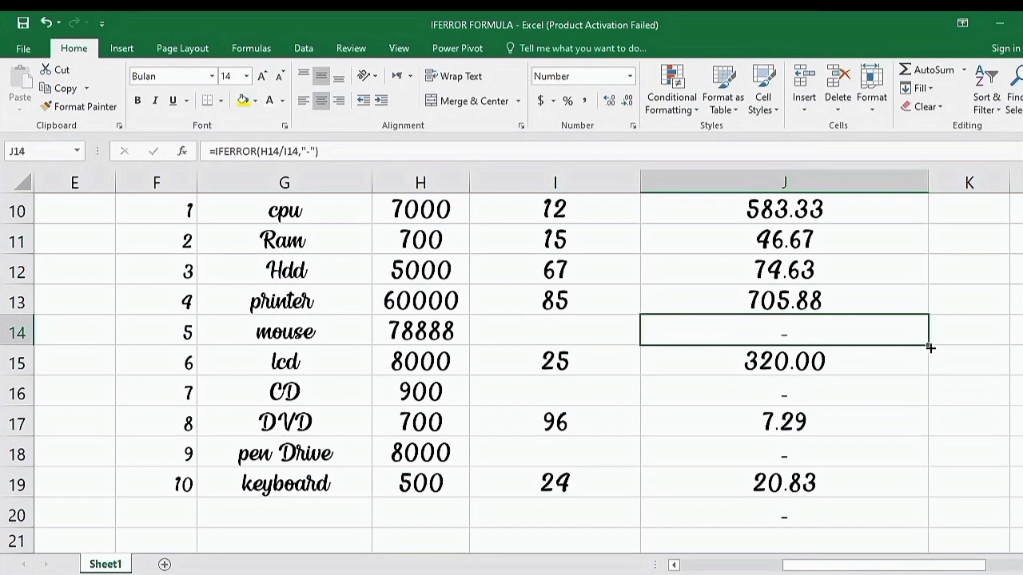
drag(927, 345, 892, 528)
click(584, 379)
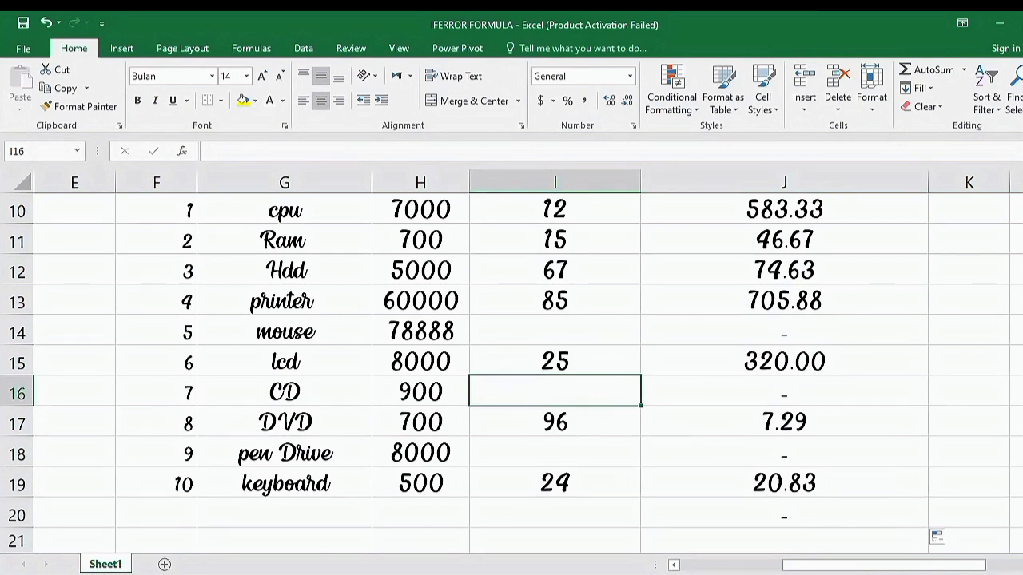
scroll(511, 359, down, 3)
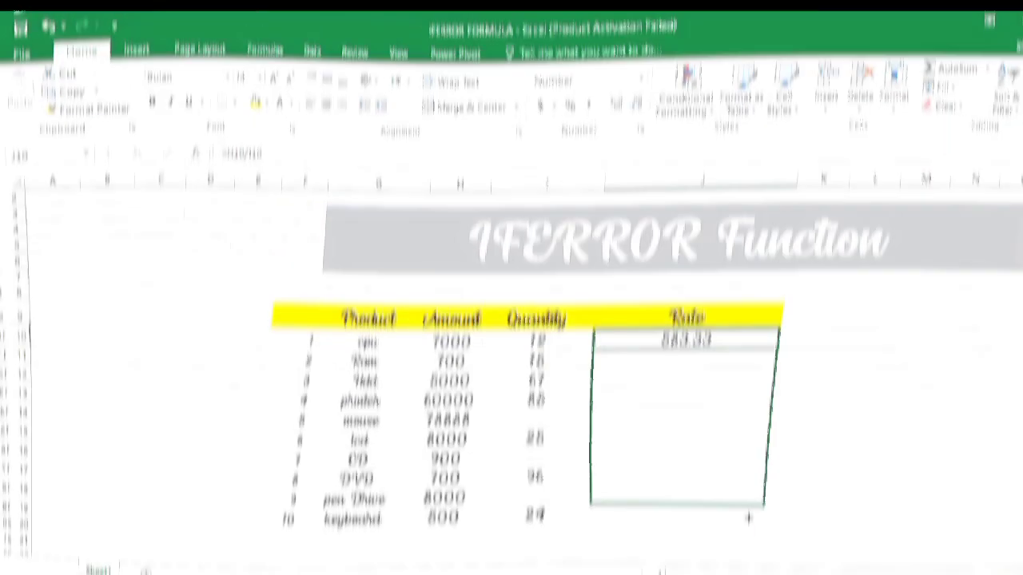
Step: Fill the plain division formula from J10 down through J20 and inspect Rate cells J16, J14, J18 and J20
drag(767, 529, 767, 534)
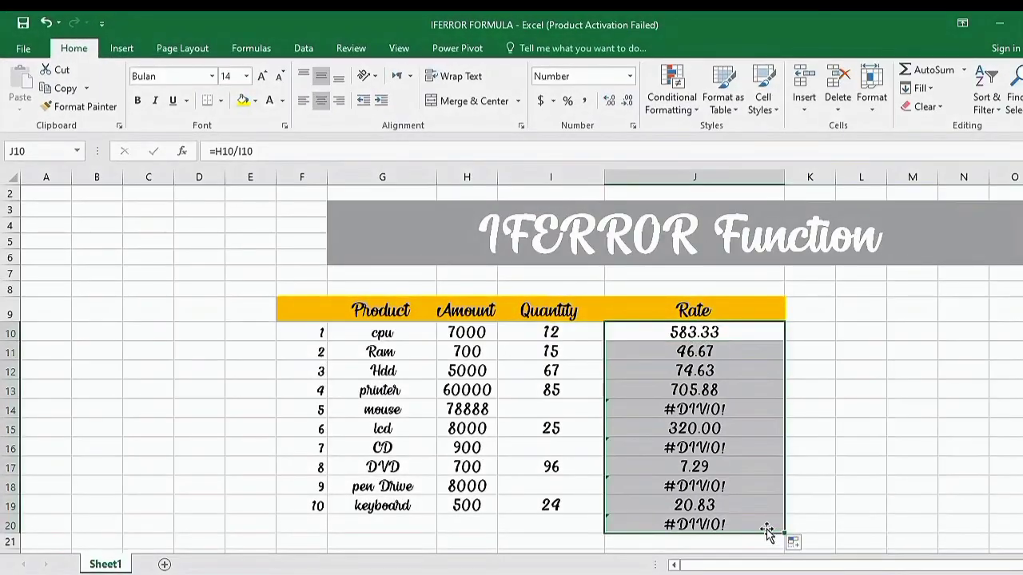
click(834, 446)
click(686, 448)
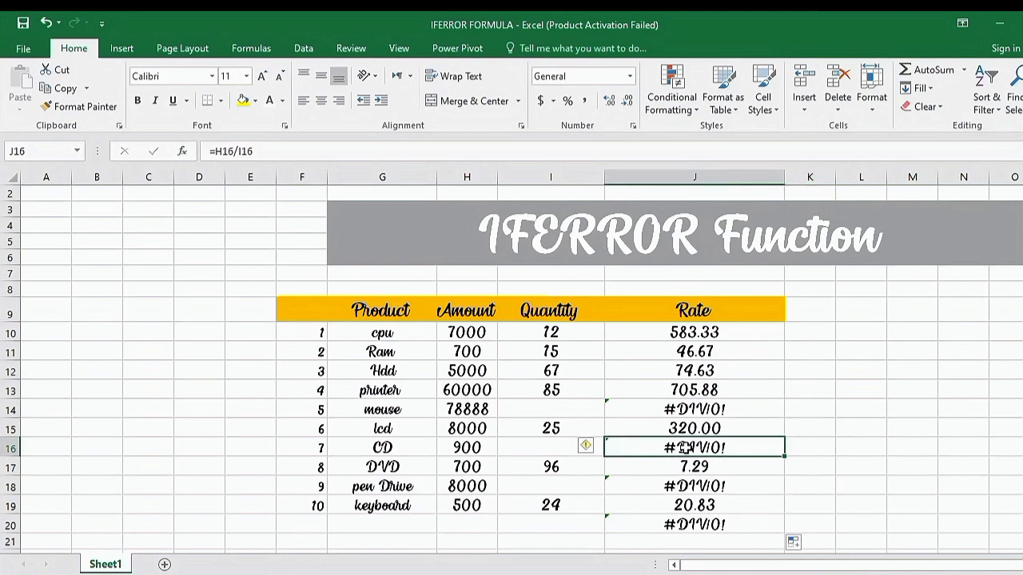
click(685, 413)
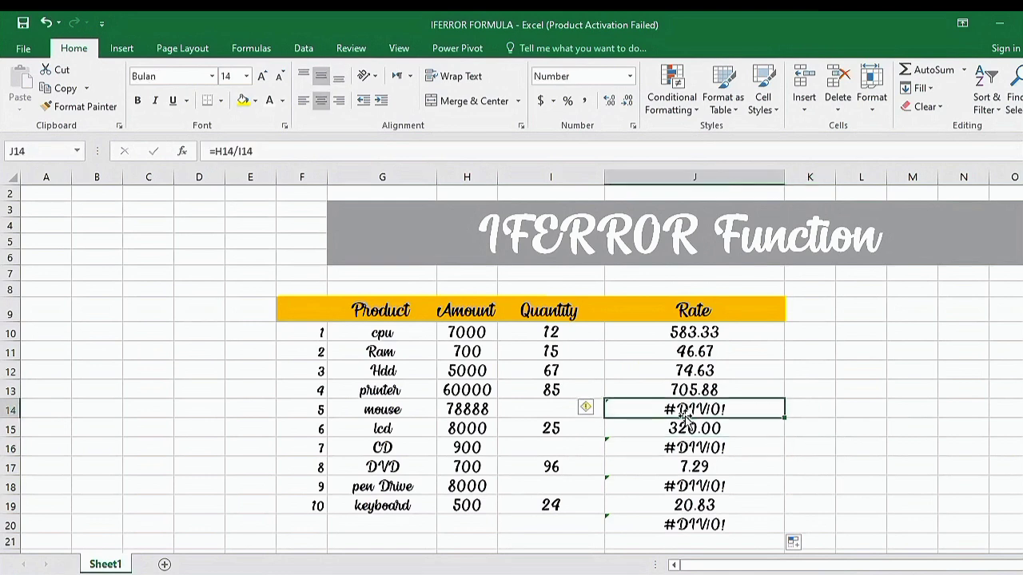
click(694, 479)
click(703, 524)
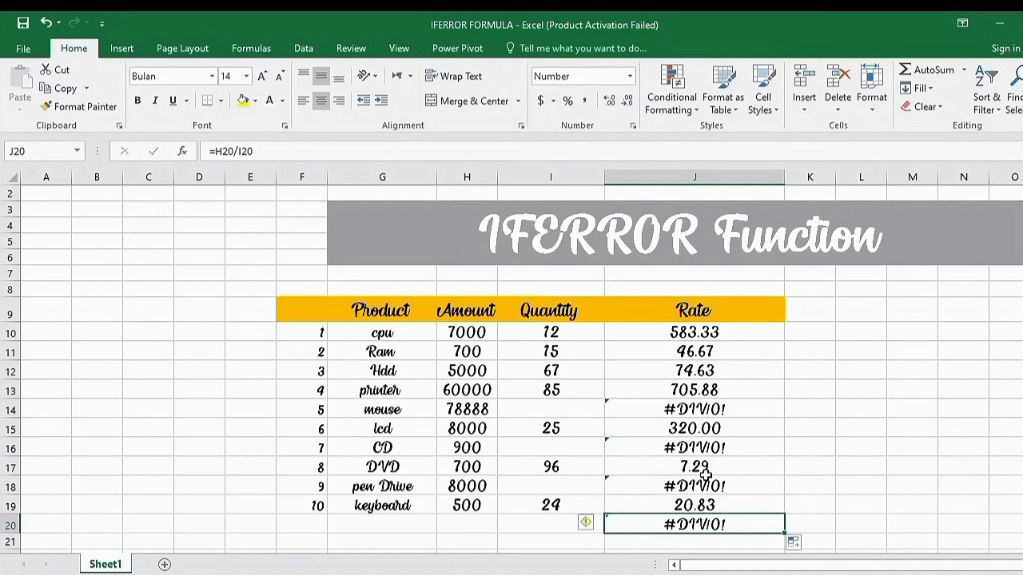
click(711, 405)
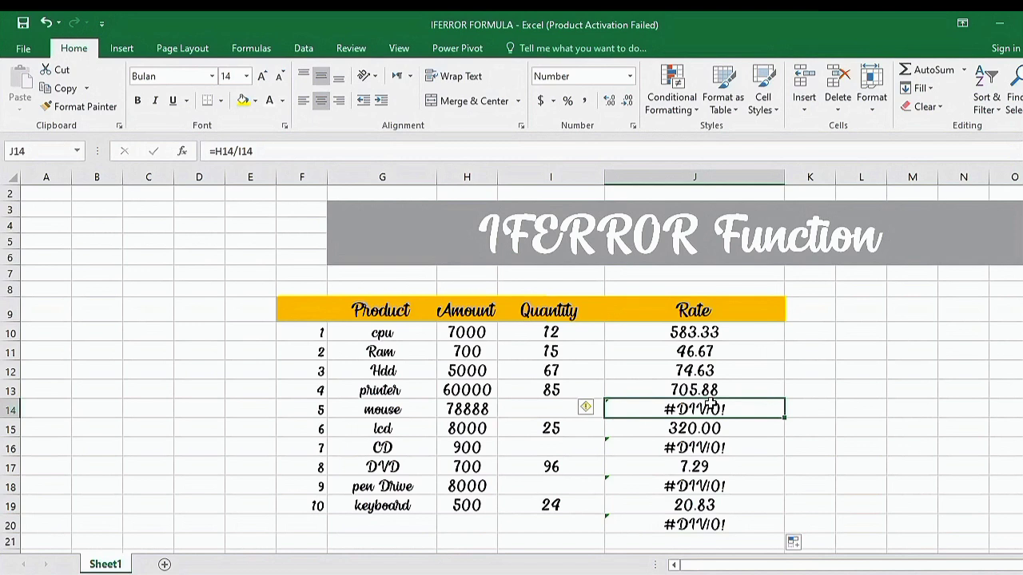
text(=)
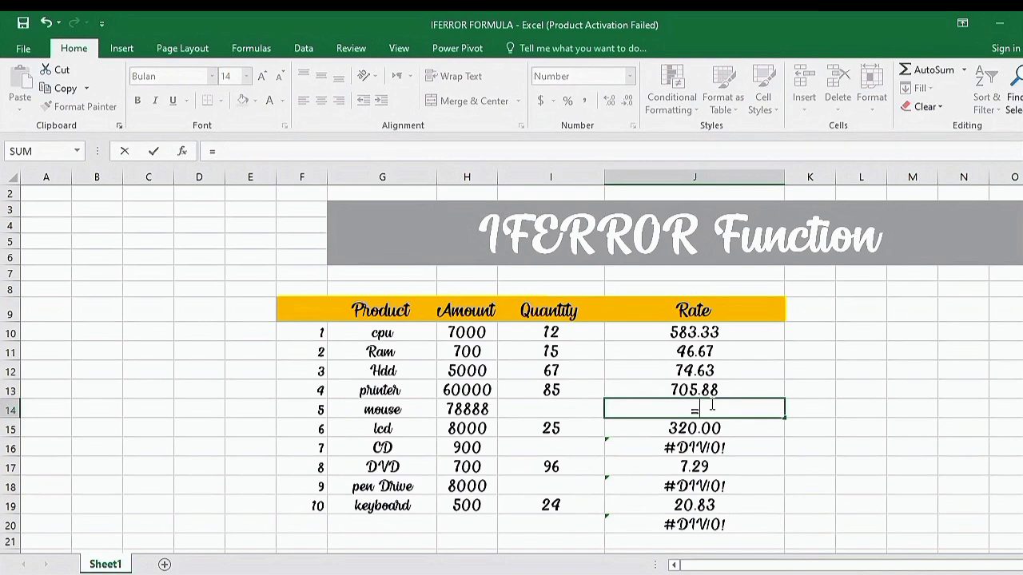
text(if)
key(Escape)
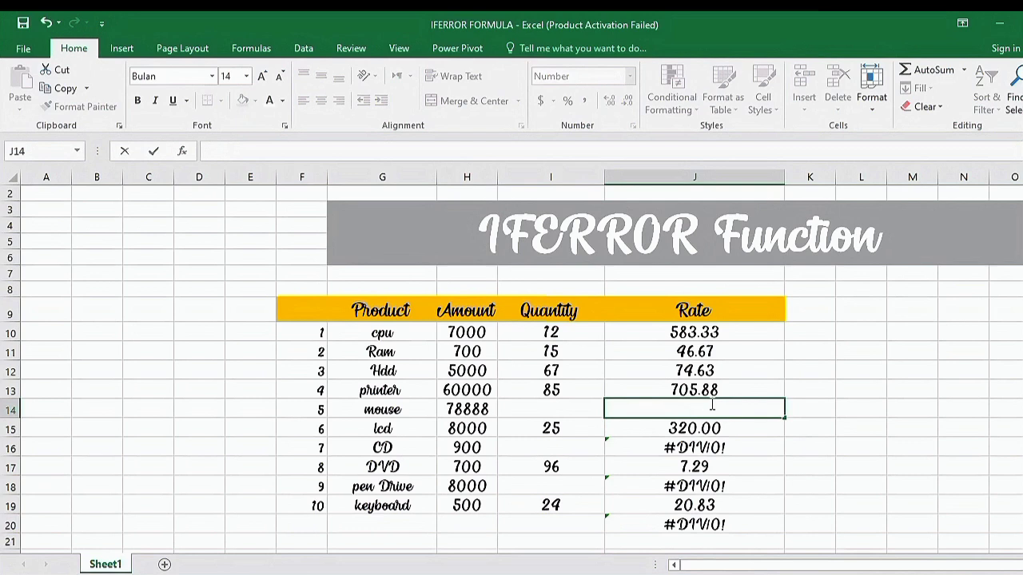
key(ctrl+z)
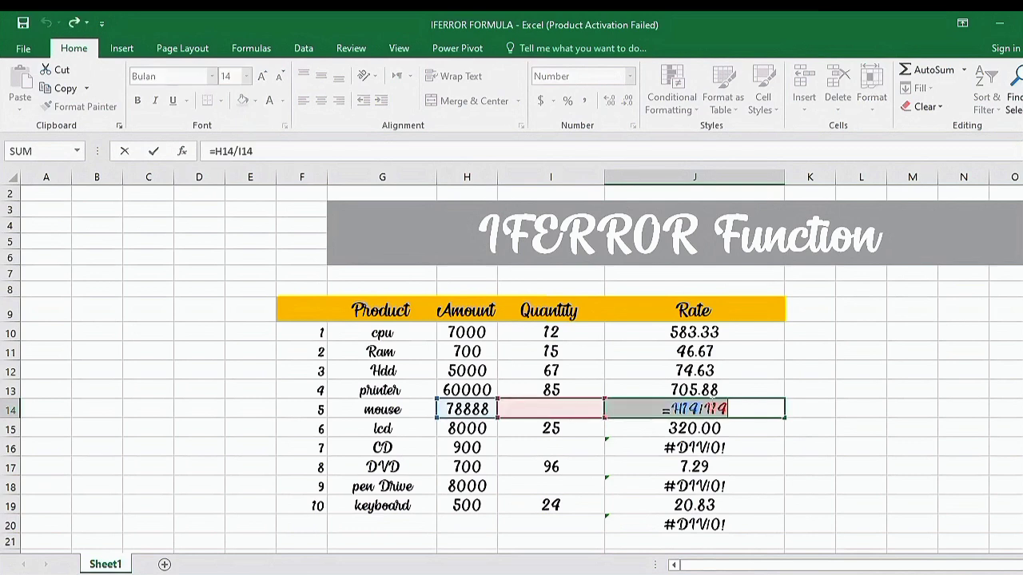
Step: Wrap the existing division in J14 with IFERROR as =IFERROR(H14/I14,"-"), and inspect J14 and J18
click(676, 409)
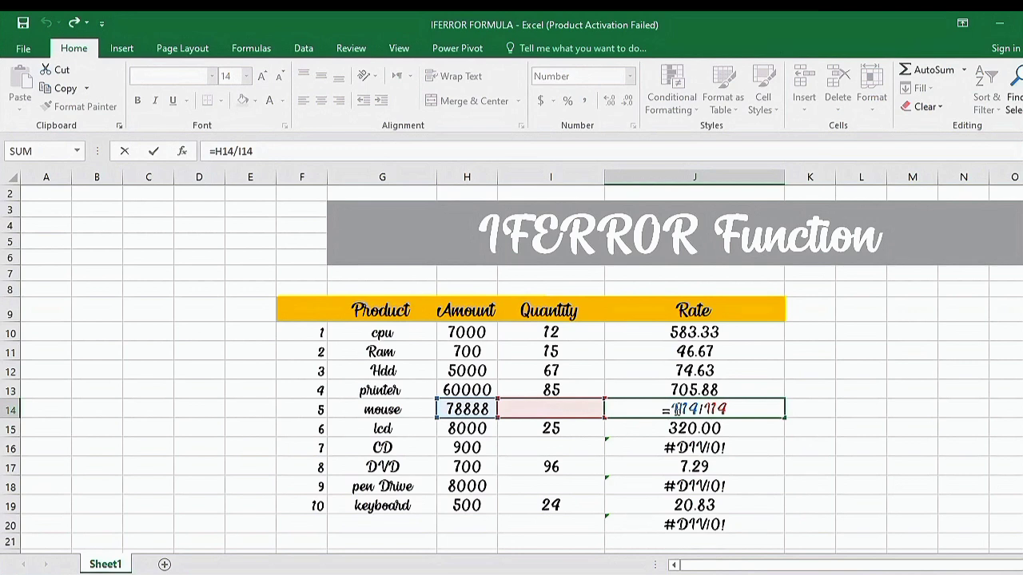
text(if)
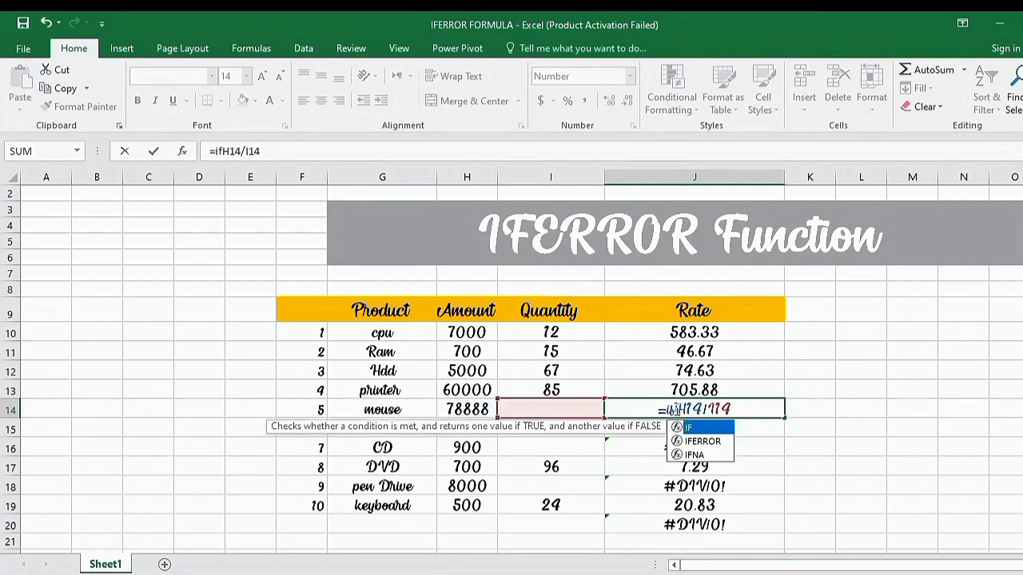
key(Down)
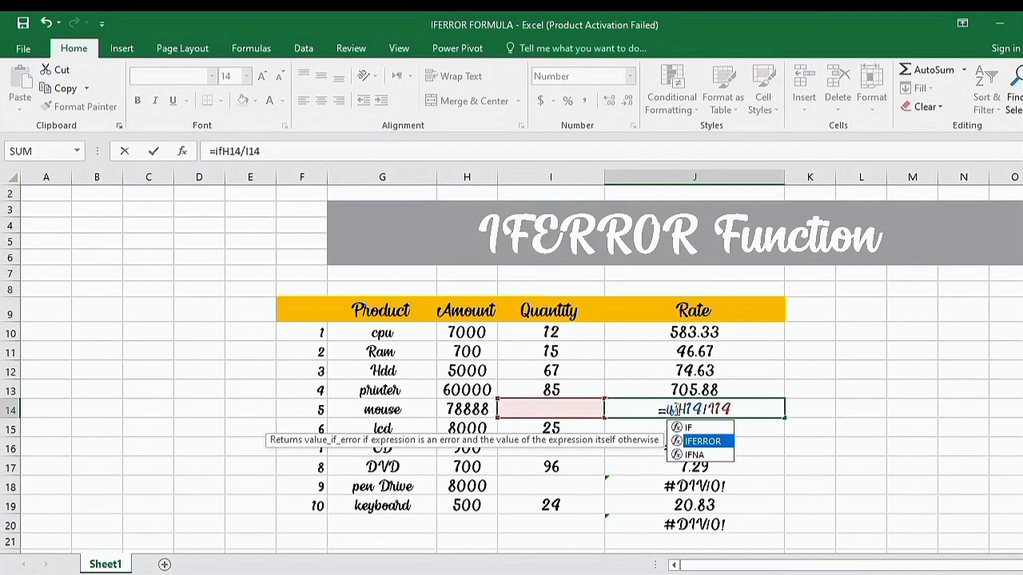
key(Tab)
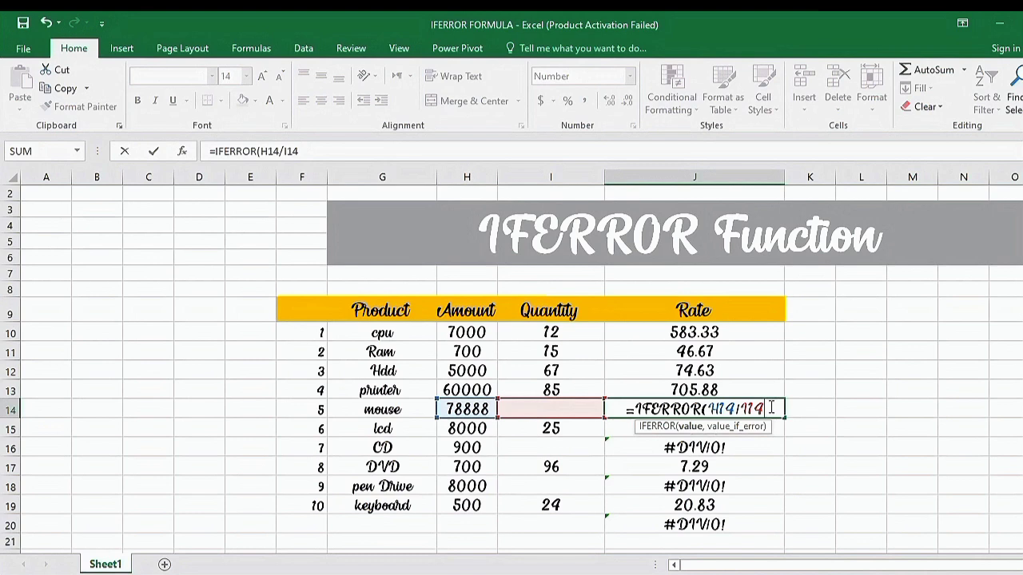
text(,)
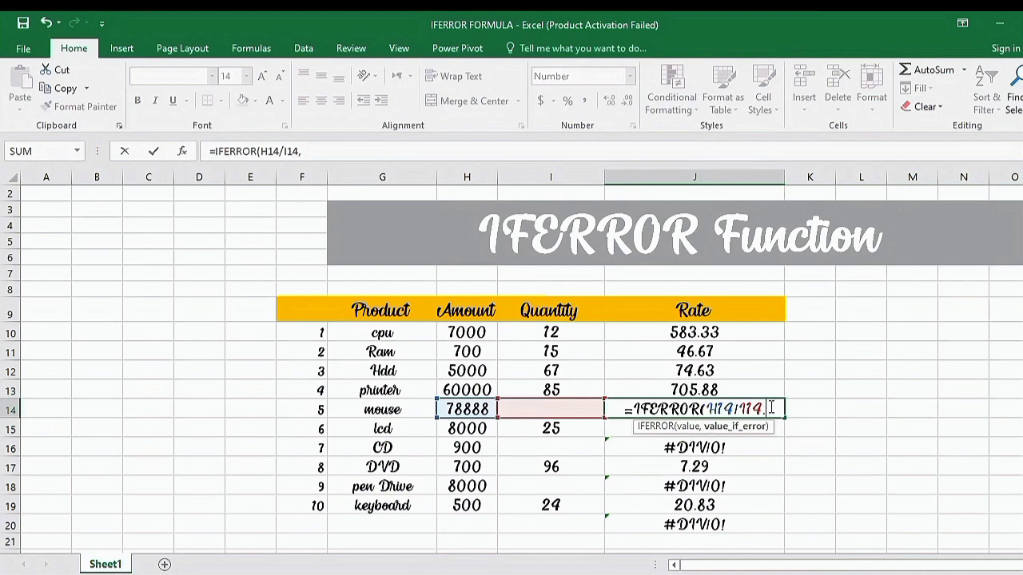
text(")
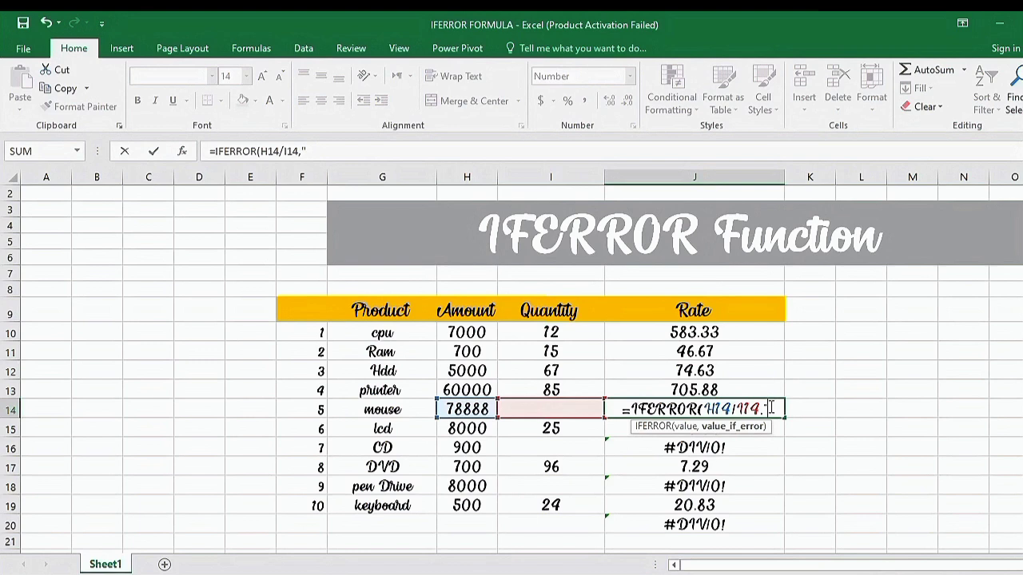
text(-)
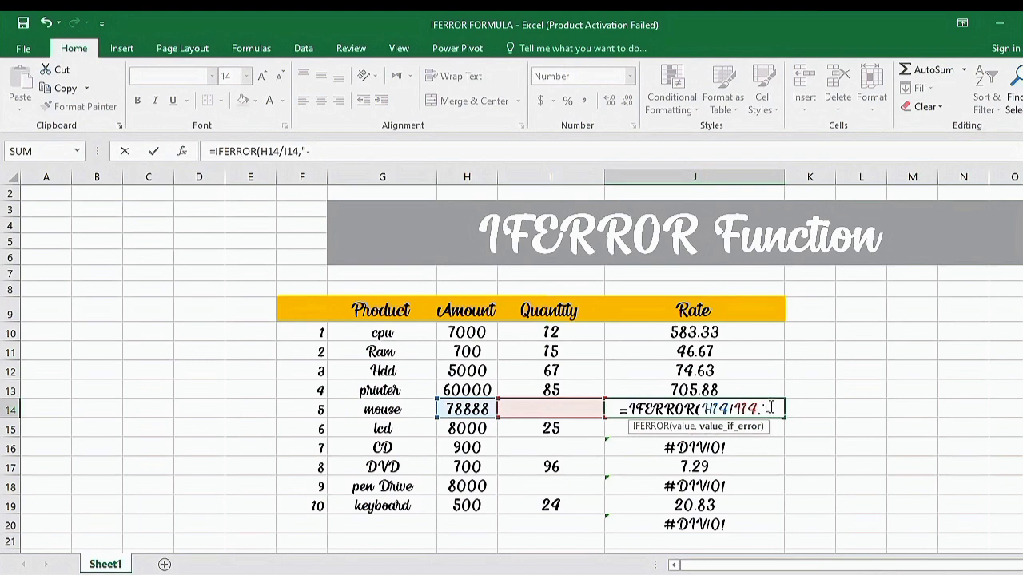
text(+)
key(BackSpace)
text(")
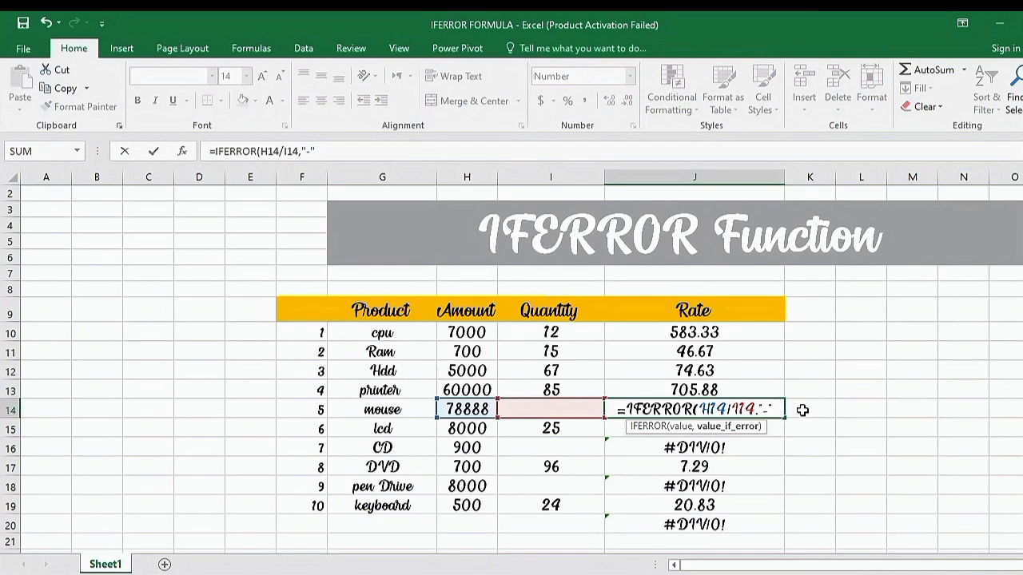
text())
key(Return)
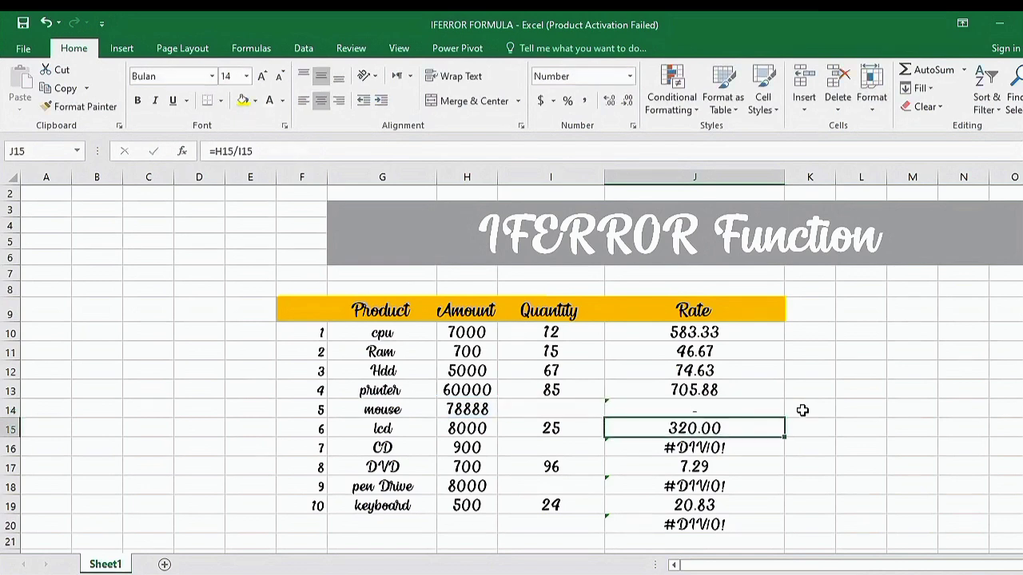
click(746, 406)
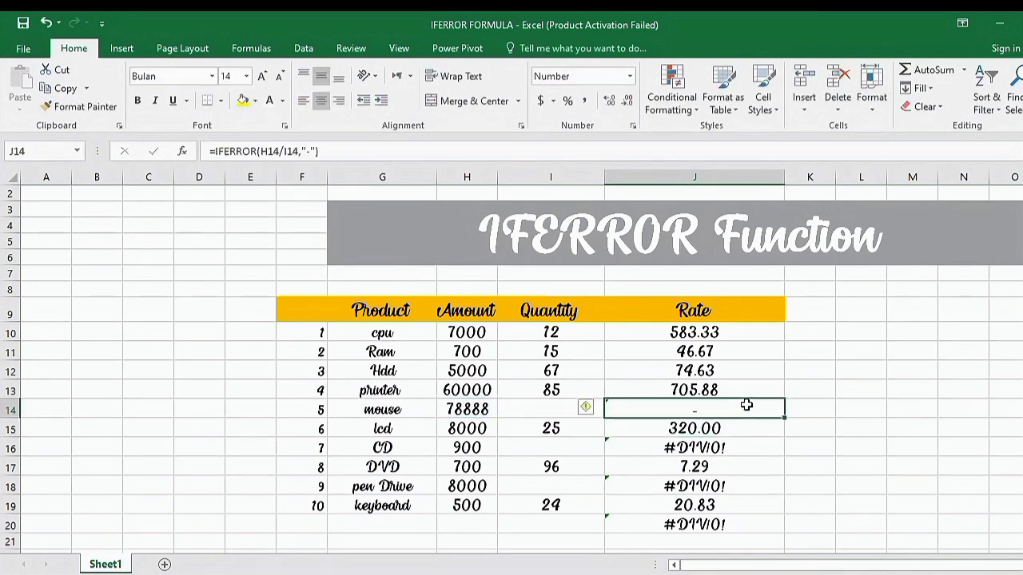
click(696, 479)
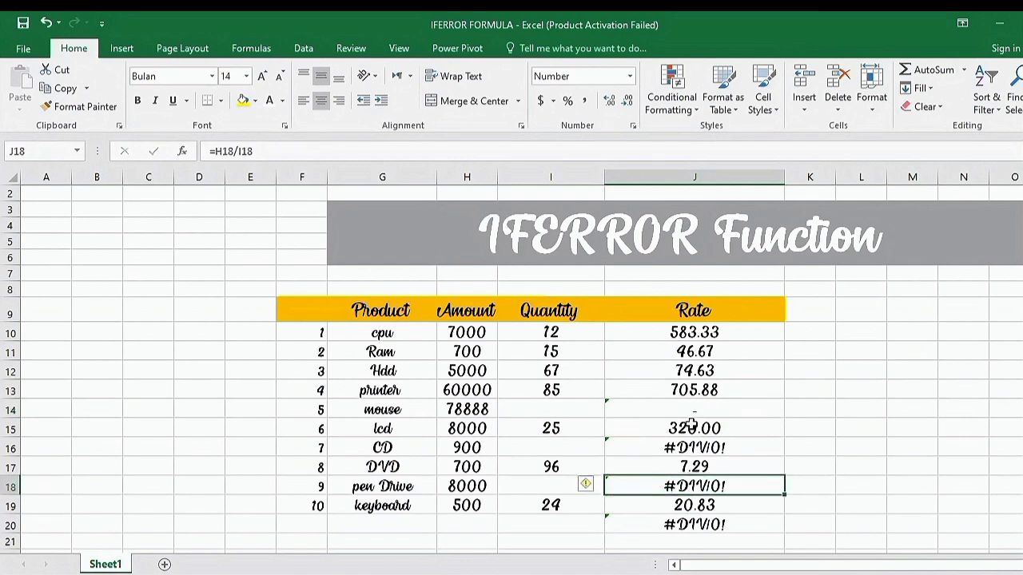
Step: Inspect the cpu's Rate formula in J10 and fill the IFERROR formula from J14 down through J20
click(736, 335)
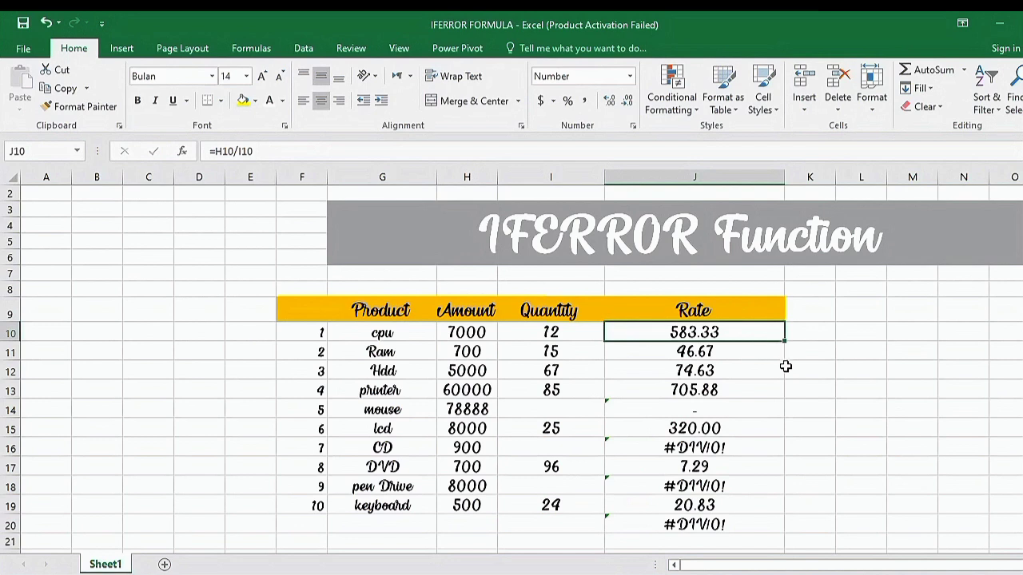
click(773, 402)
drag(784, 418, 775, 531)
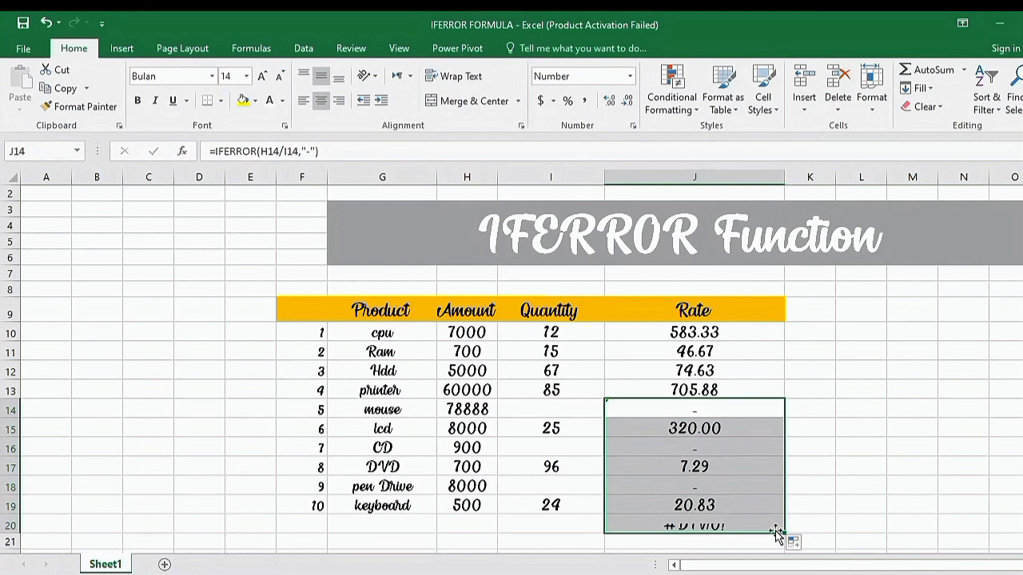
click(797, 452)
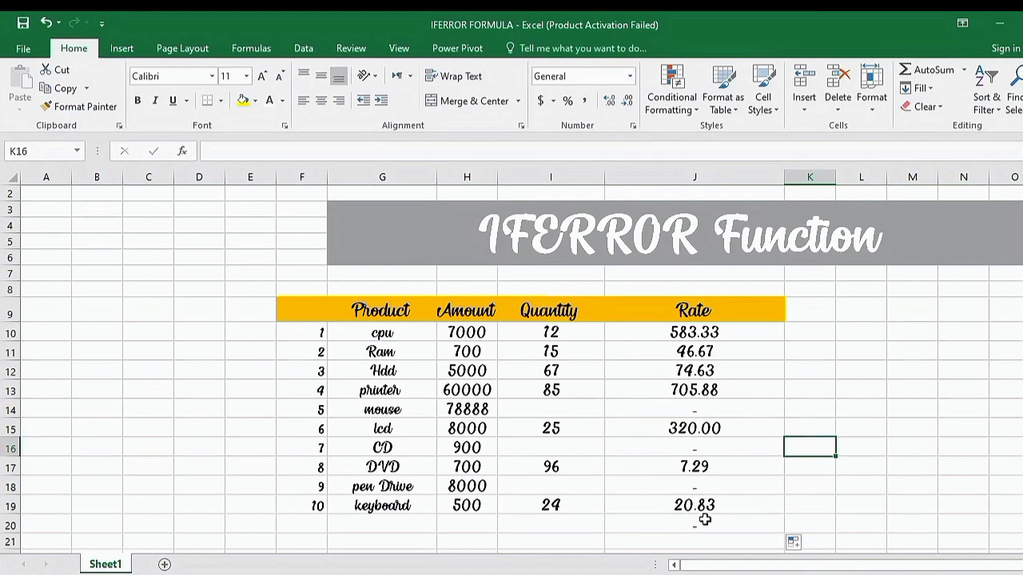
Step: Clear the existing IFERROR formula from the mouse's Rate cell J14
drag(997, 574, 1006, 574)
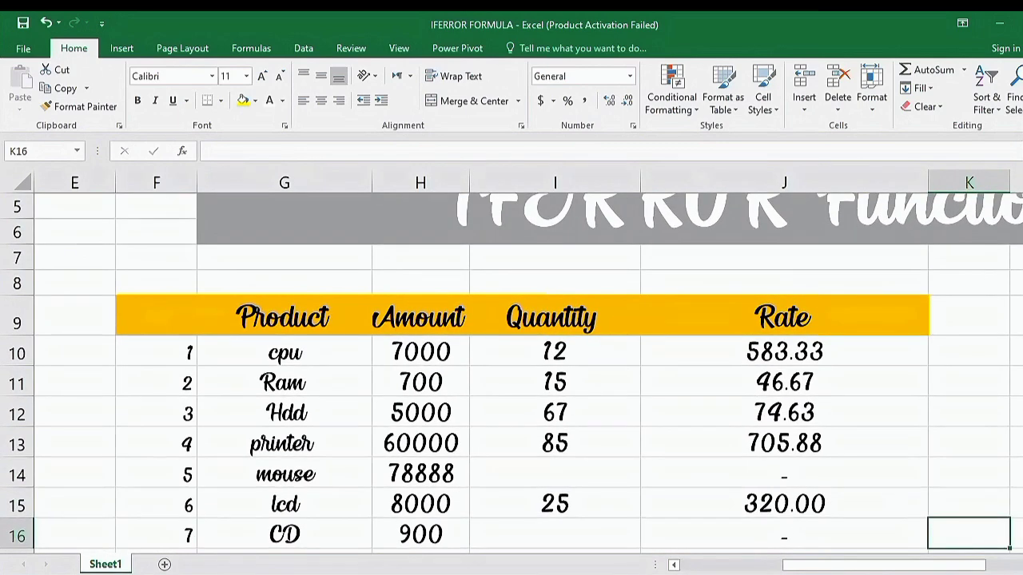
scroll(742, 572, down, 2)
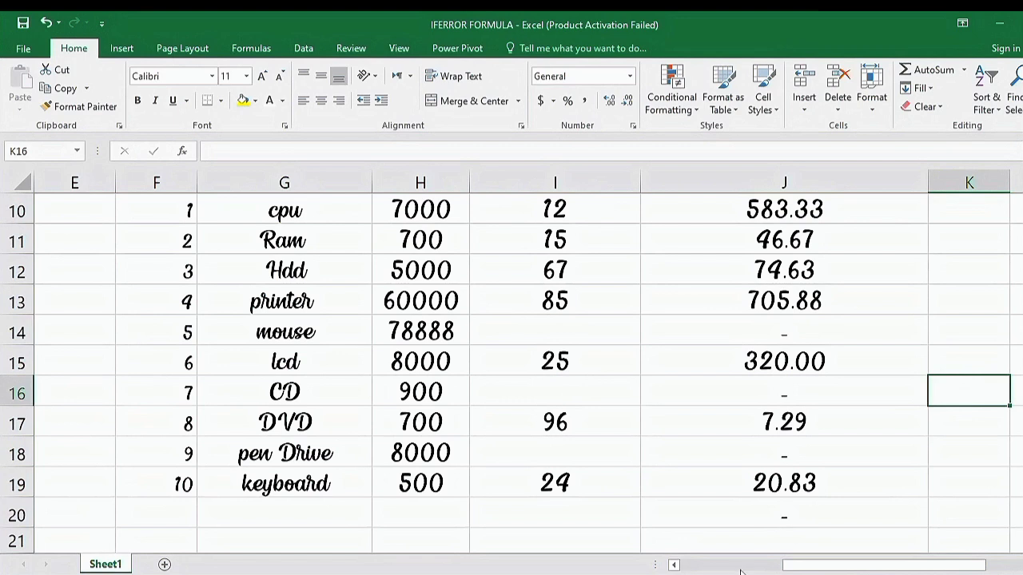
click(746, 327)
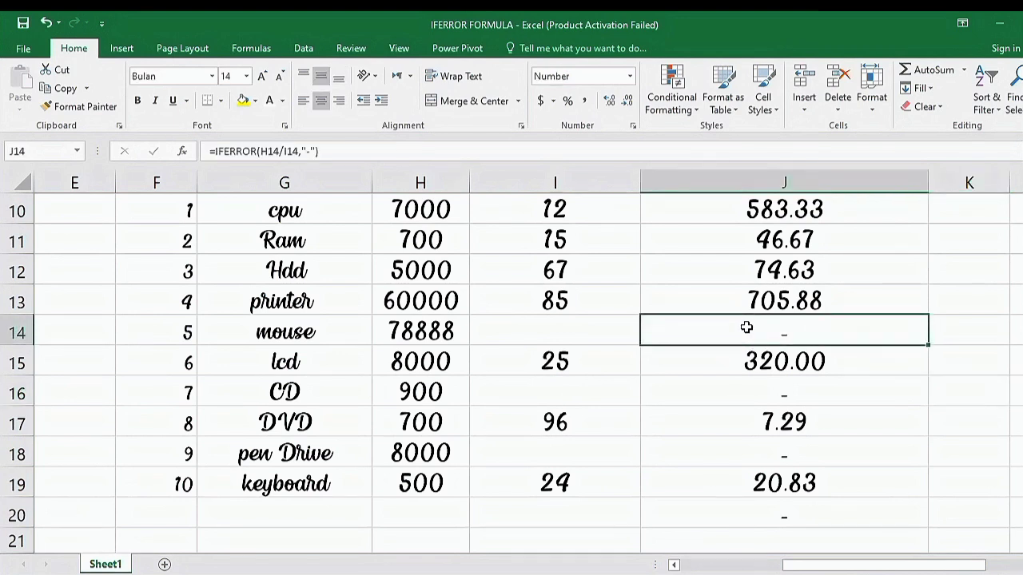
key(F2)
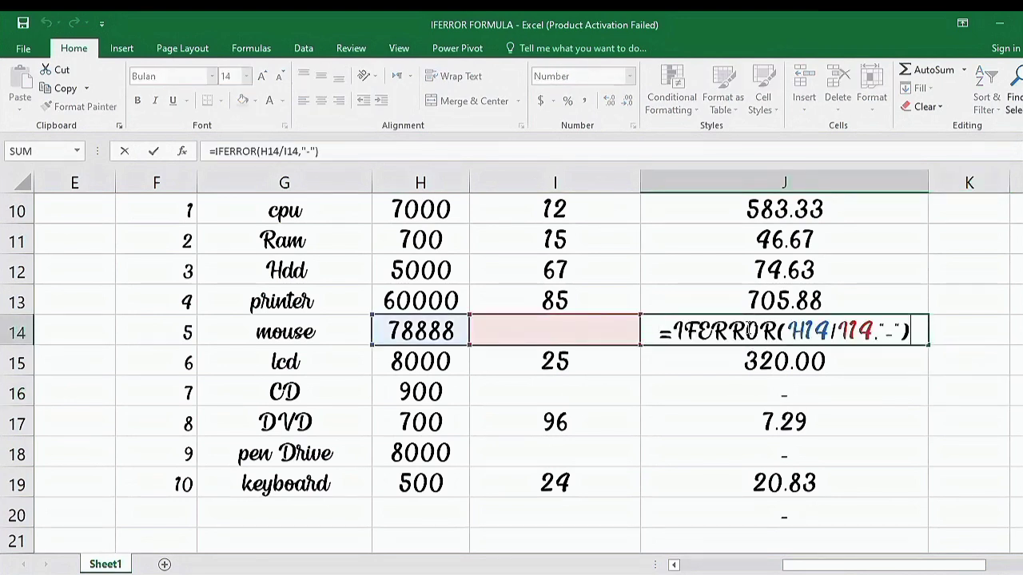
key(BackSpace)
key(BackSpace)
key(BackSpace)
key(BackSpace)
key(BackSpace)
key(BackSpace)
key(BackSpace)
key(BackSpace)
key(BackSpace)
key(BackSpace)
key(BackSpace)
key(BackSpace)
key(BackSpace)
key(BackSpace)
key(BackSpace)
key(BackSpace)
key(BackSpace)
key(BackSpace)
key(BackSpace)
key(BackSpace)
click(912, 329)
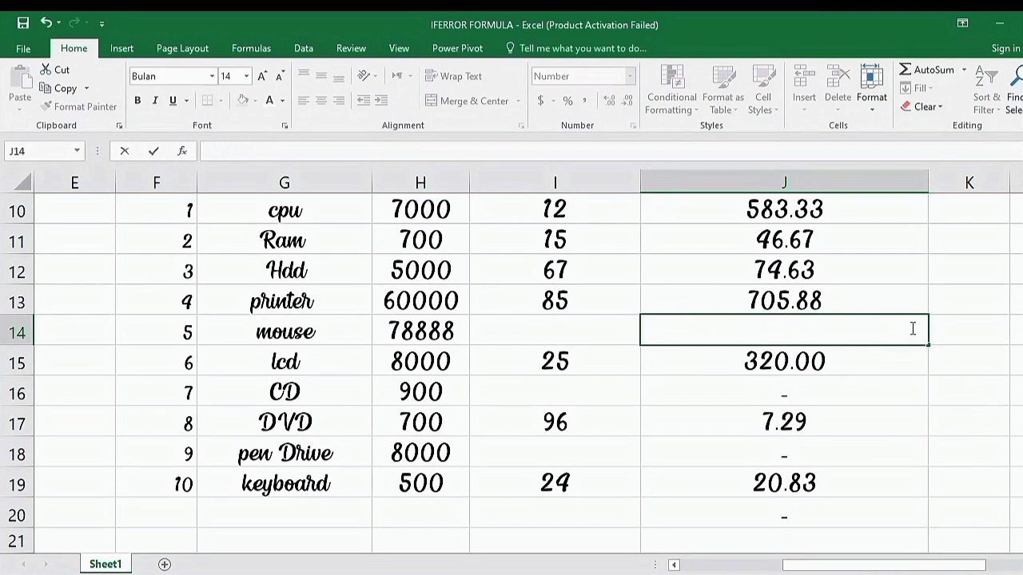
Step: Enter =IFERROR(H14/I14,"-") in J14 to divide the mouse's Amount by its Quantity with a dash fallback
text(=if)
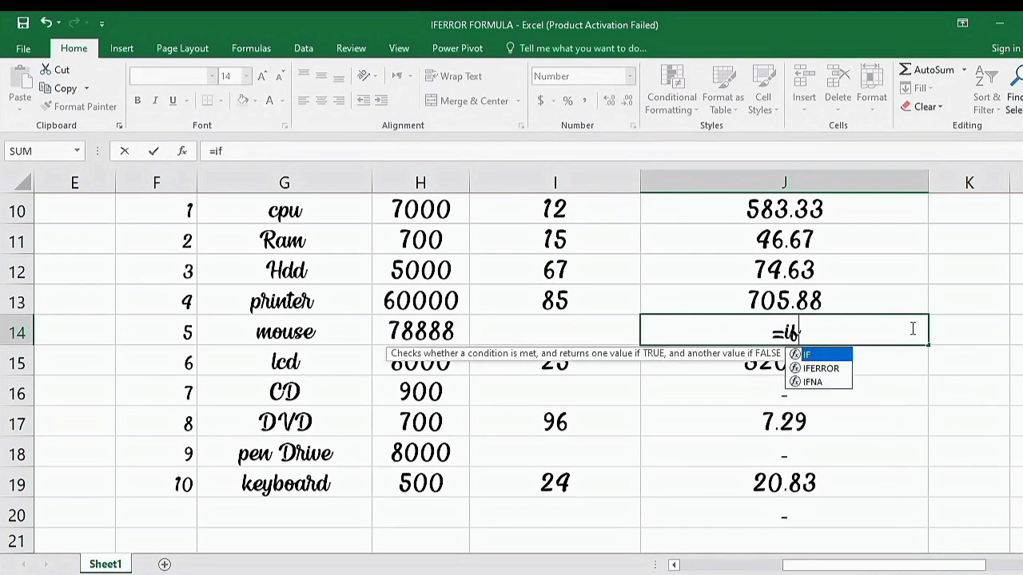
key(Down)
key(Tab)
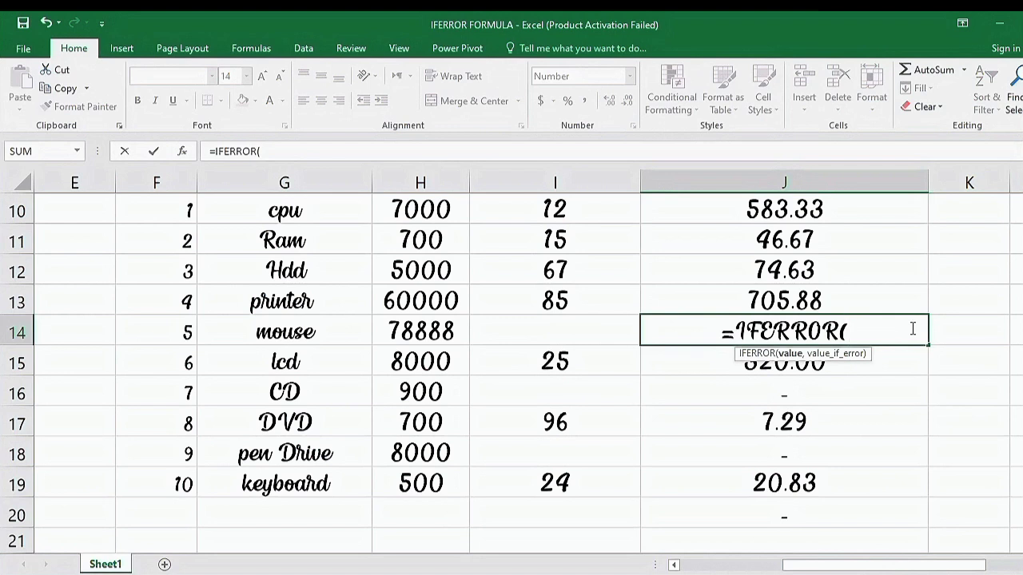
click(450, 330)
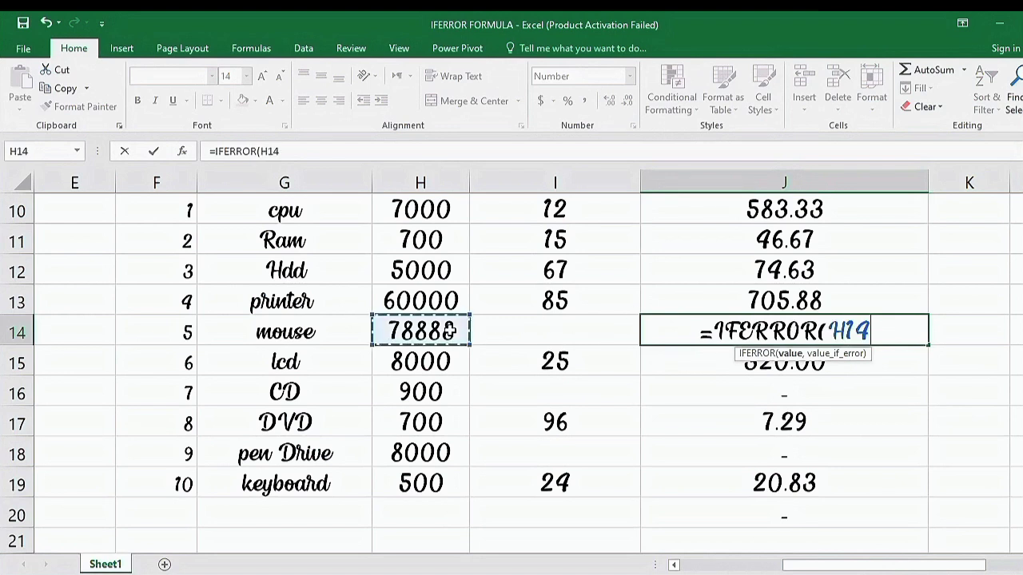
text(/)
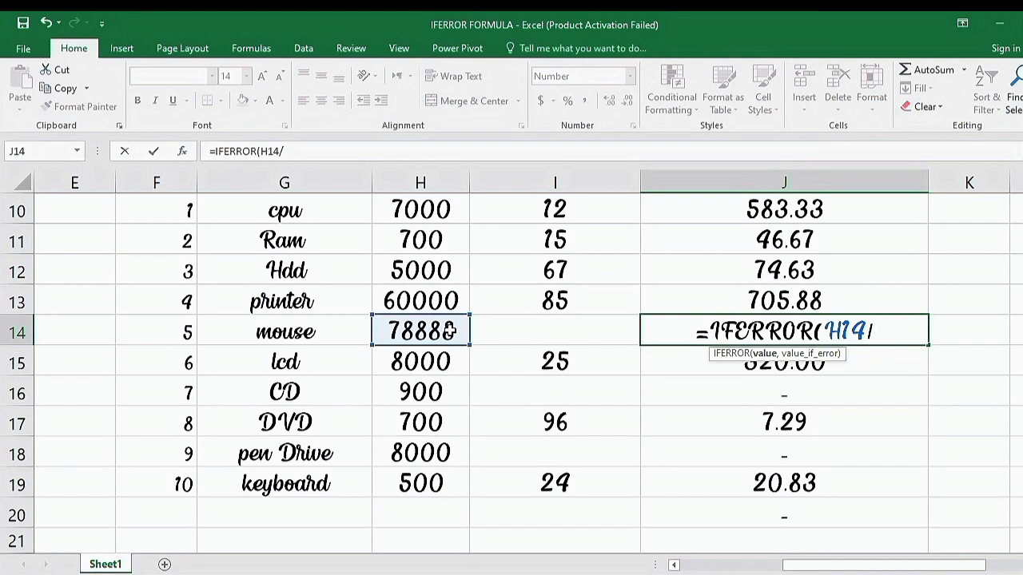
click(519, 324)
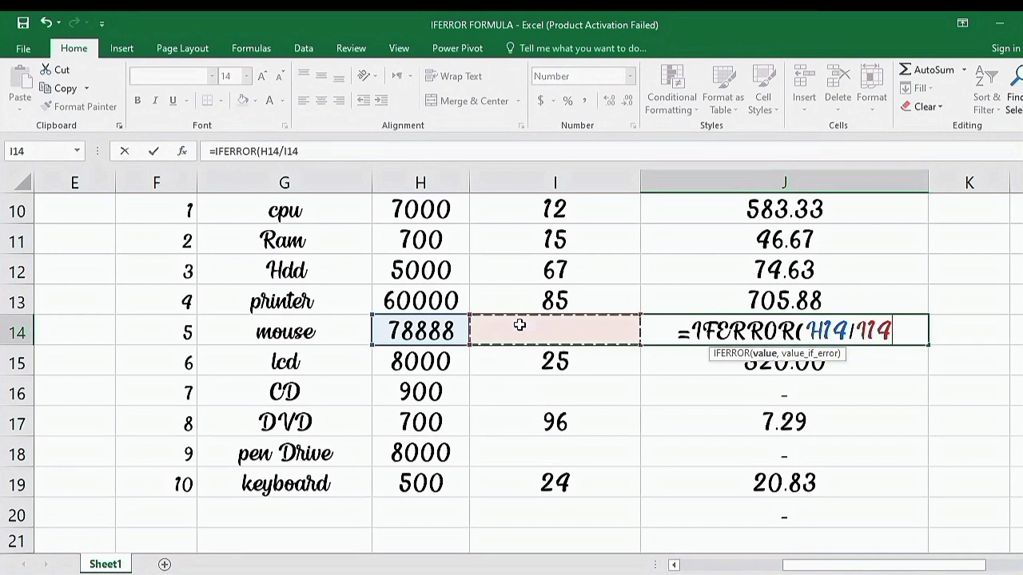
text(,)
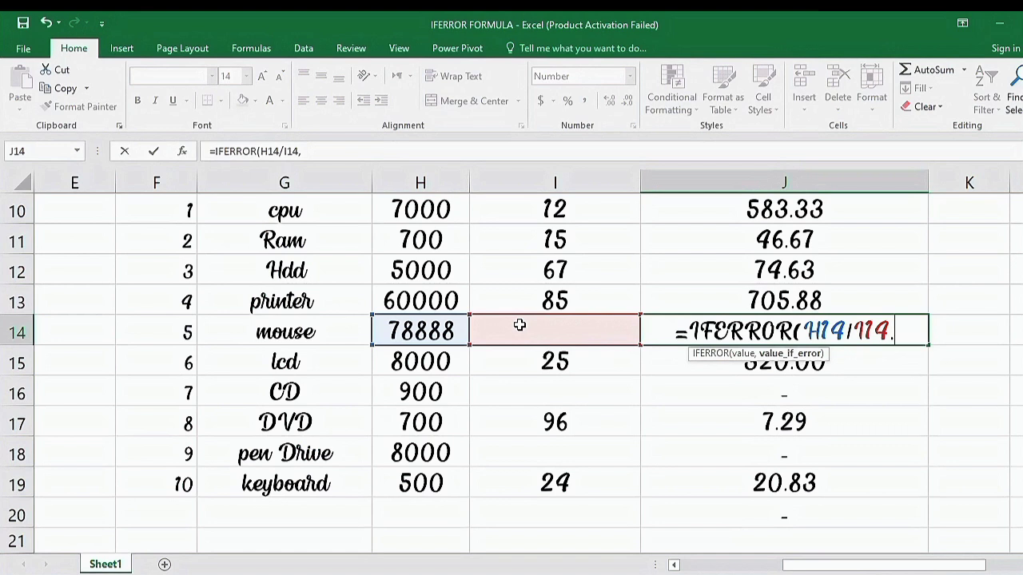
text("-)
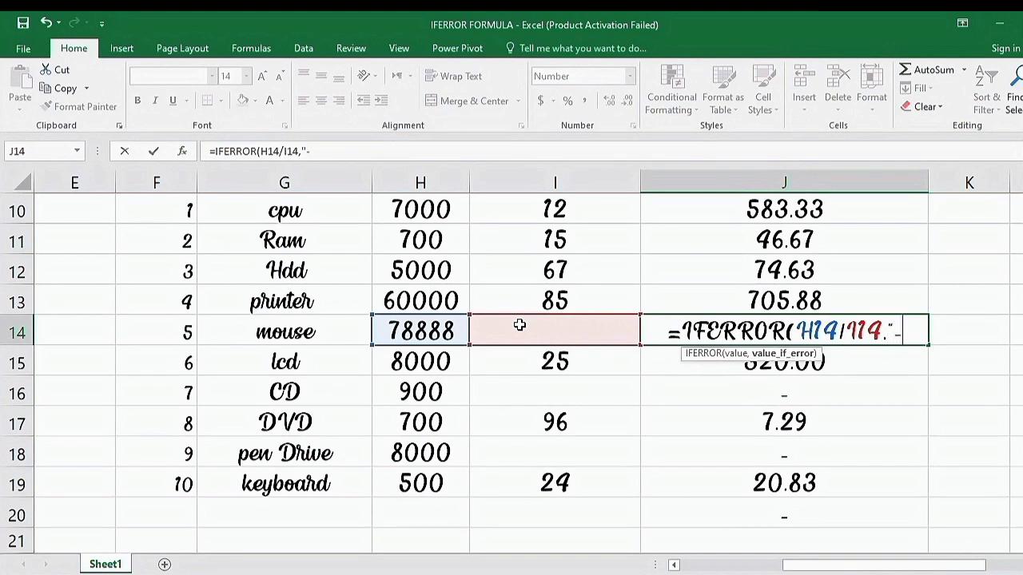
text(")
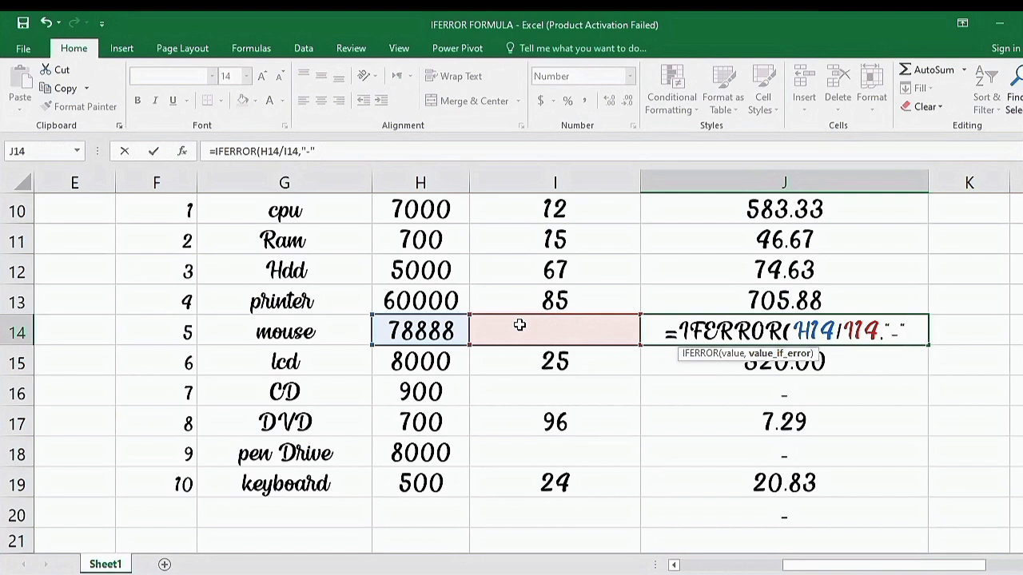
text())
key(Return)
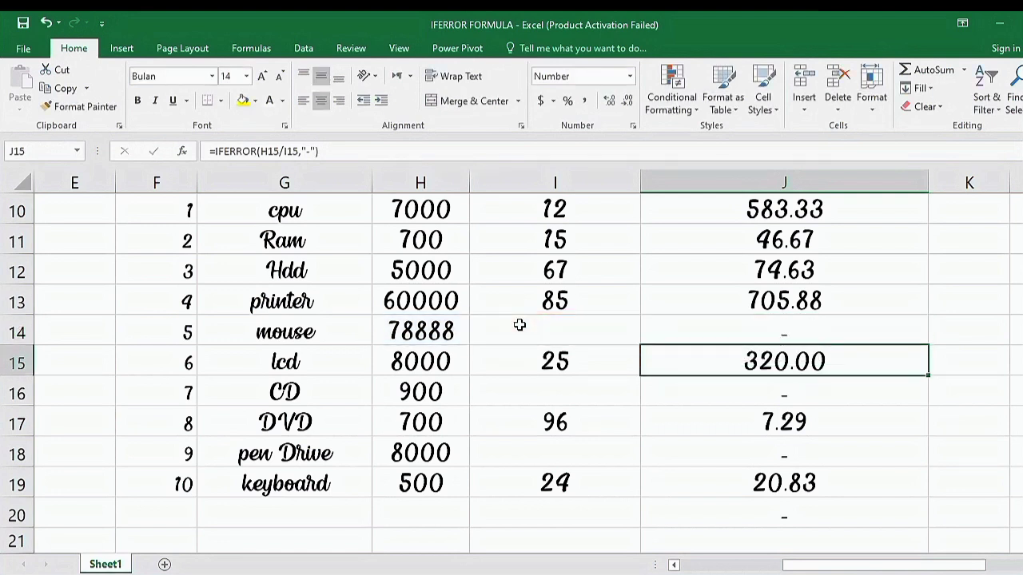
Step: Copy the IFERROR formula from J14 down the Rate column through J20
click(714, 330)
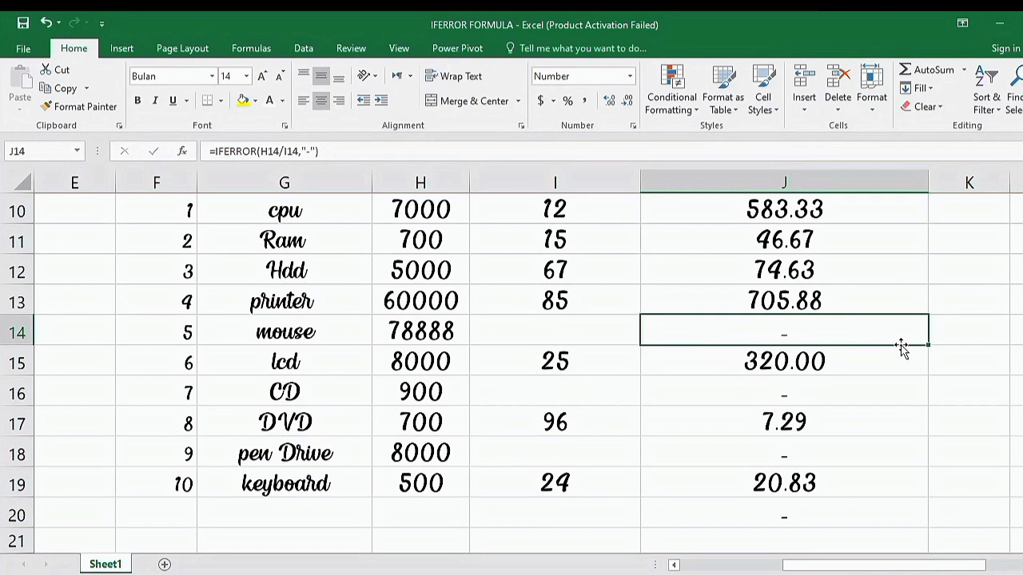
drag(927, 345, 892, 528)
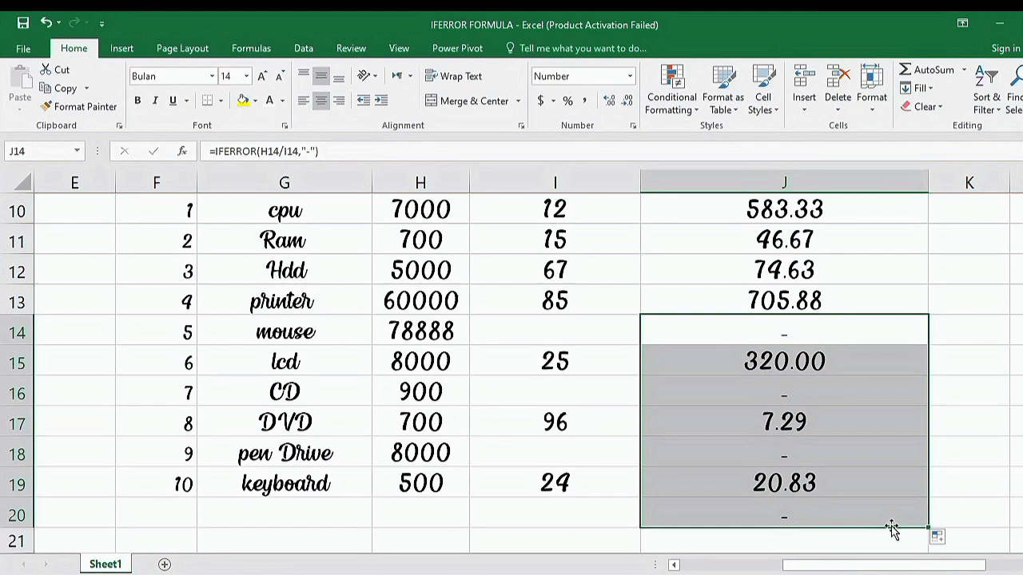
click(585, 379)
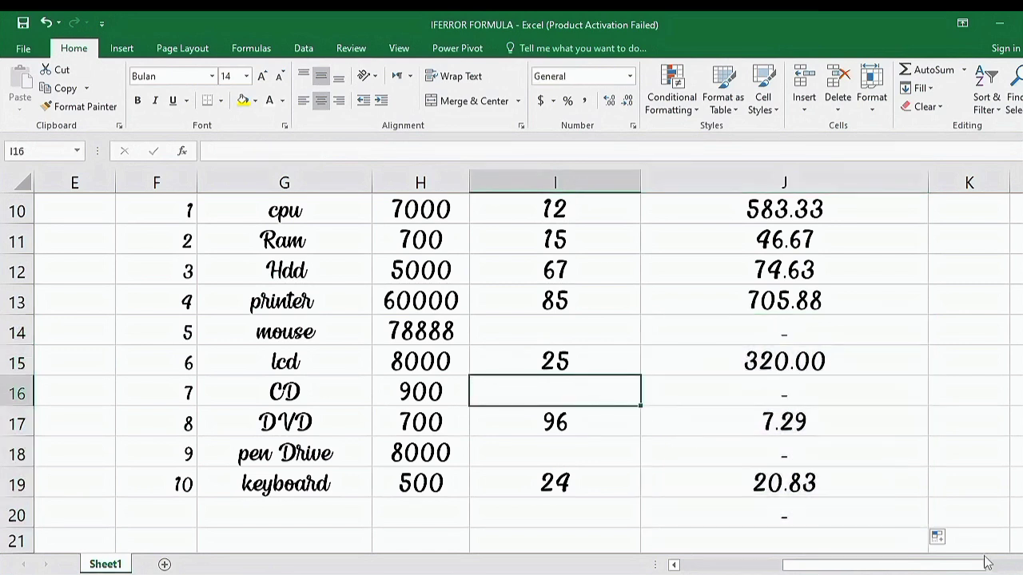
drag(1015, 574, 1006, 574)
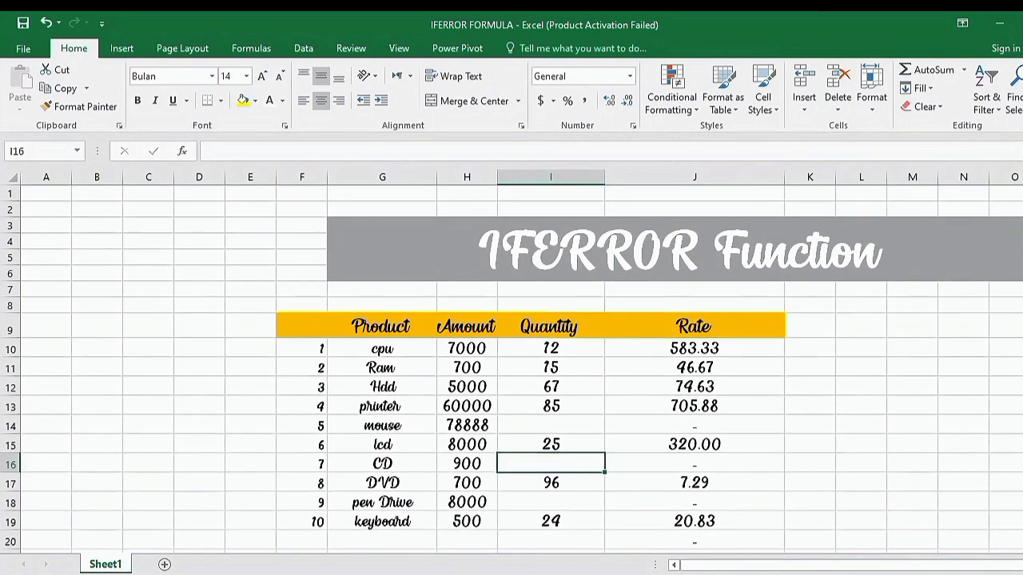